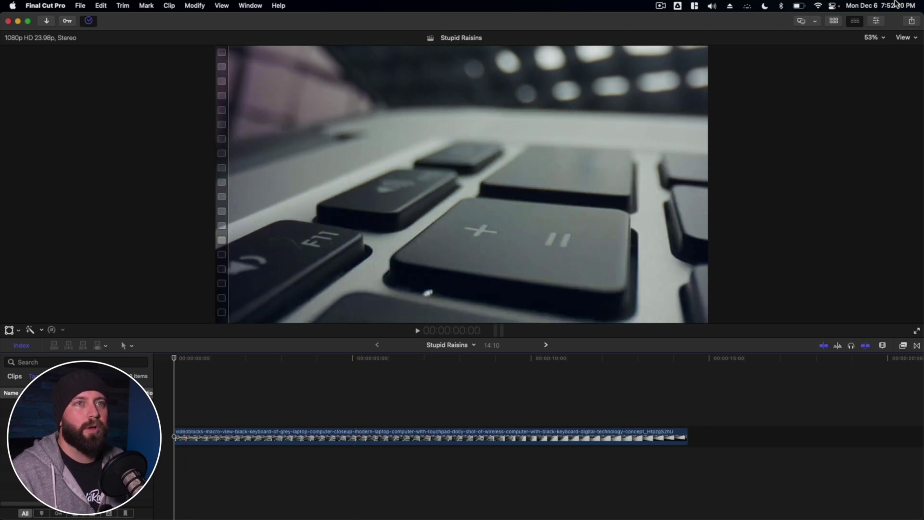
# Open the inspector with the keyboard clip selected.
pyautogui.click(876, 21)
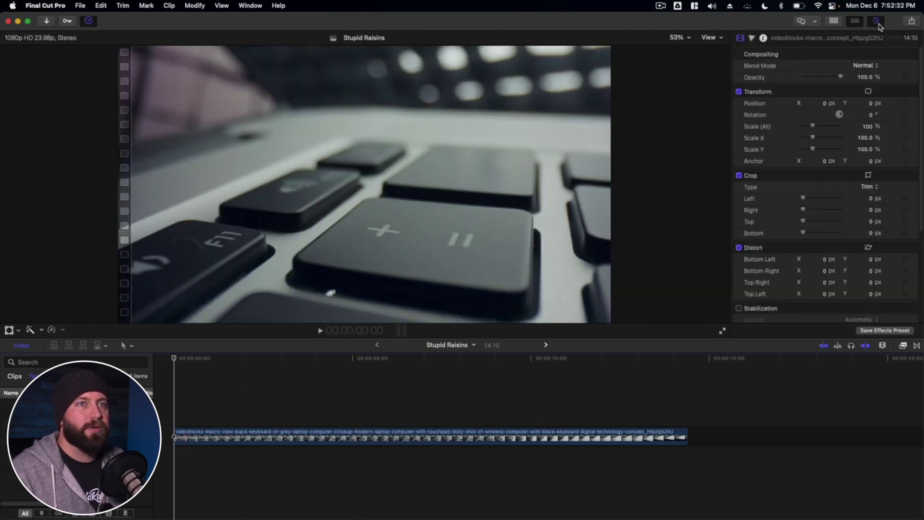
pyautogui.click(191, 435)
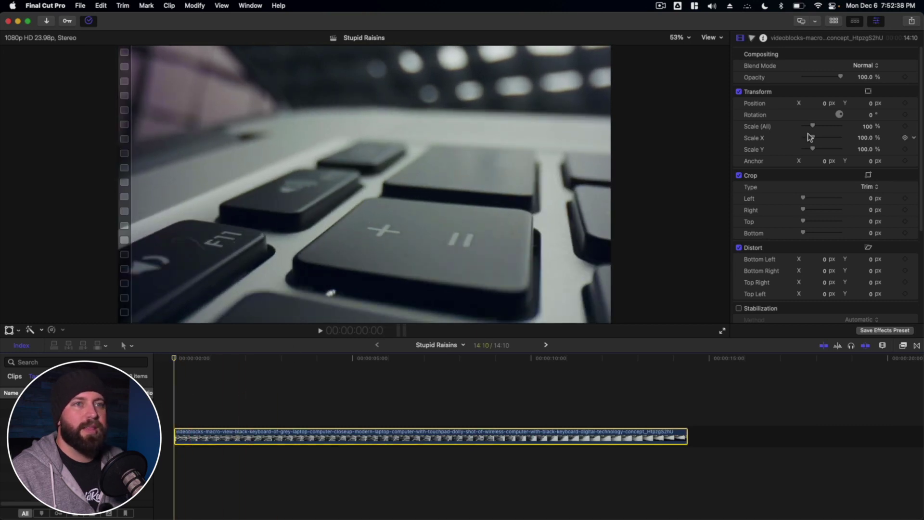
pyautogui.click(210, 397)
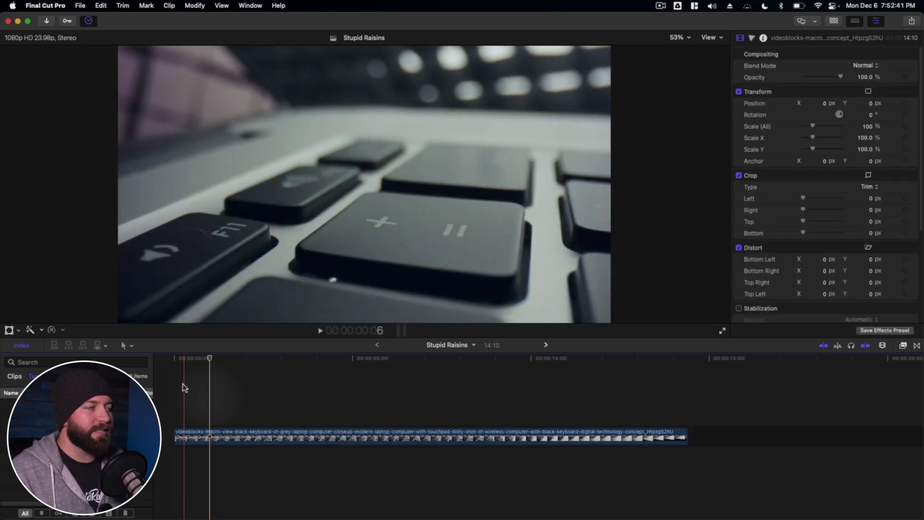
pyautogui.click(178, 436)
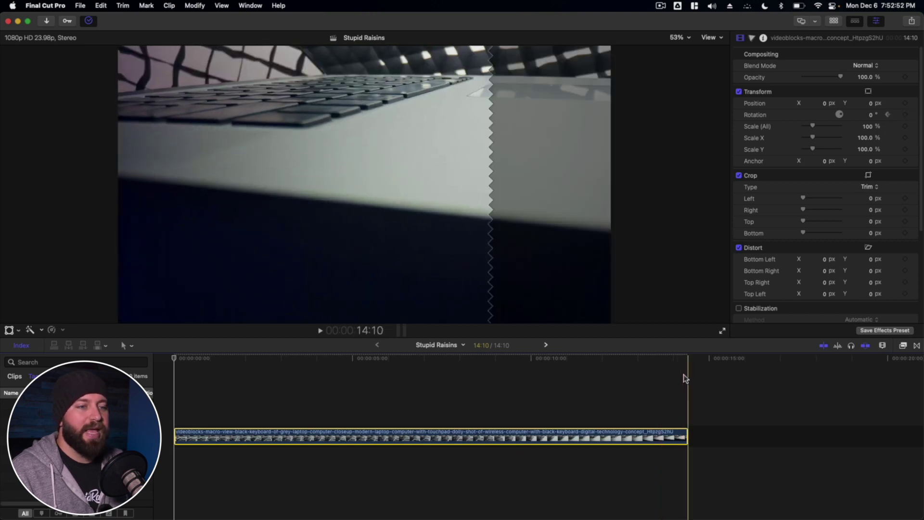
# Keyframe the keyboard clip's Rotation at -360° on its last frame, then preview the spin from the start.
pyautogui.click(686, 373)
pyautogui.press('Left')
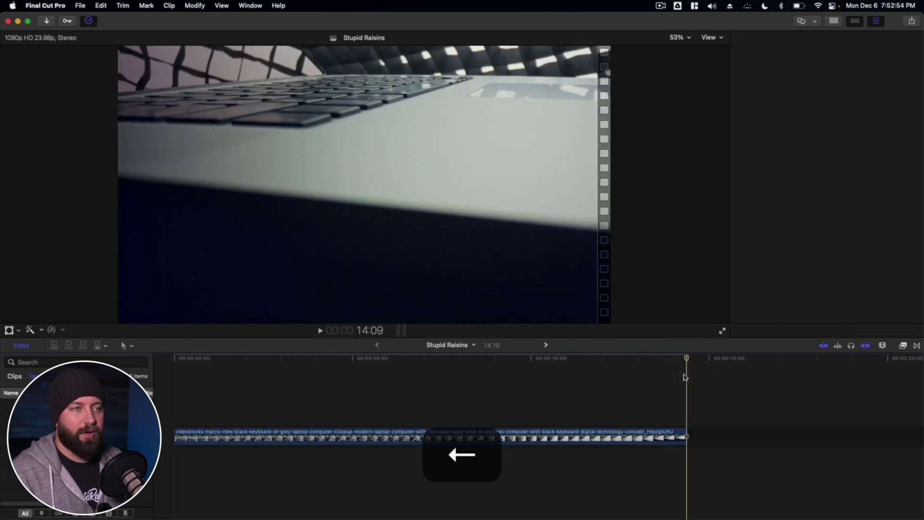
pyautogui.click(680, 436)
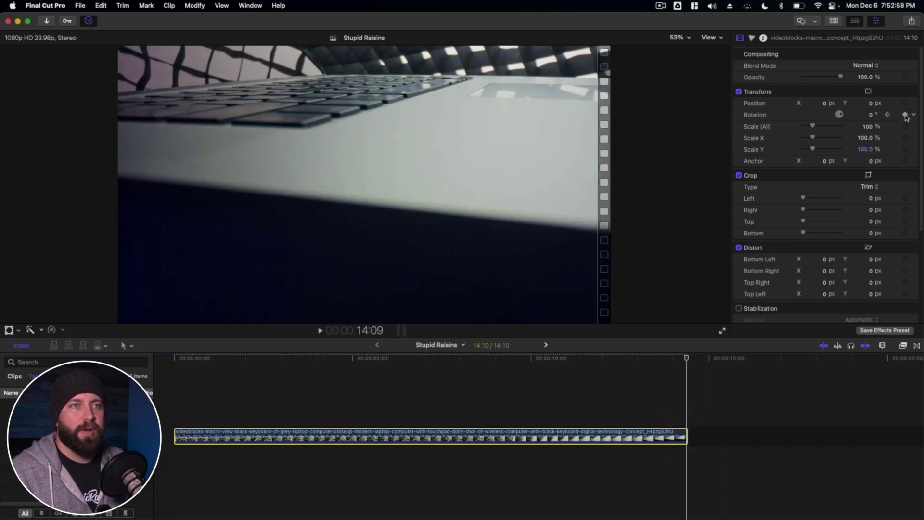
pyautogui.moveTo(842, 114); pyautogui.dragTo(865, 117)
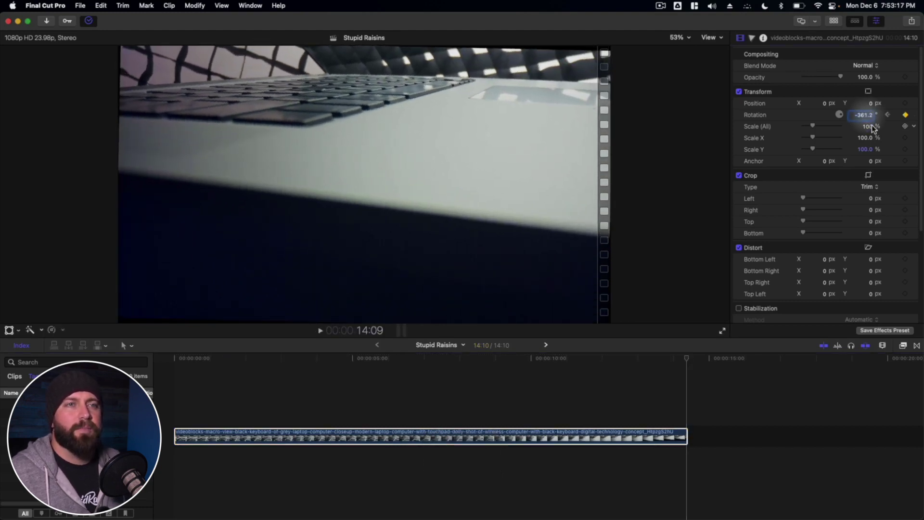
pyautogui.write('-')
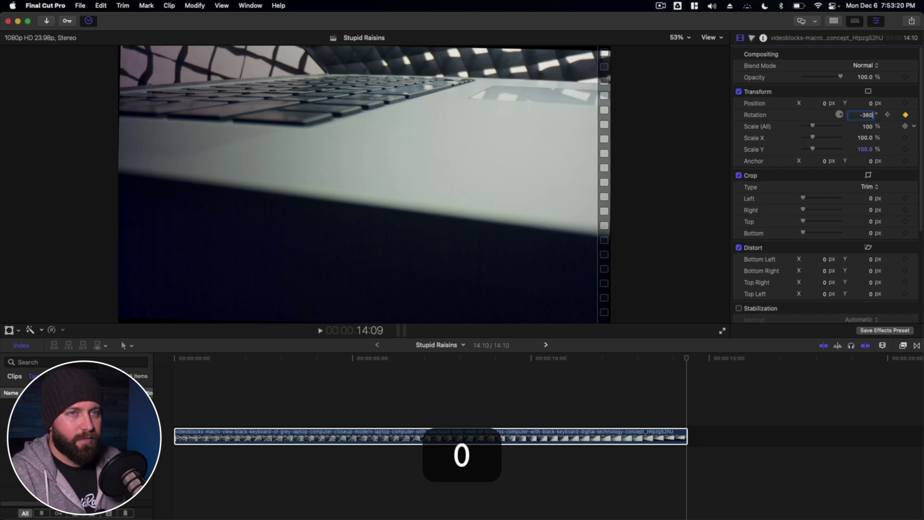
pyautogui.press('Return')
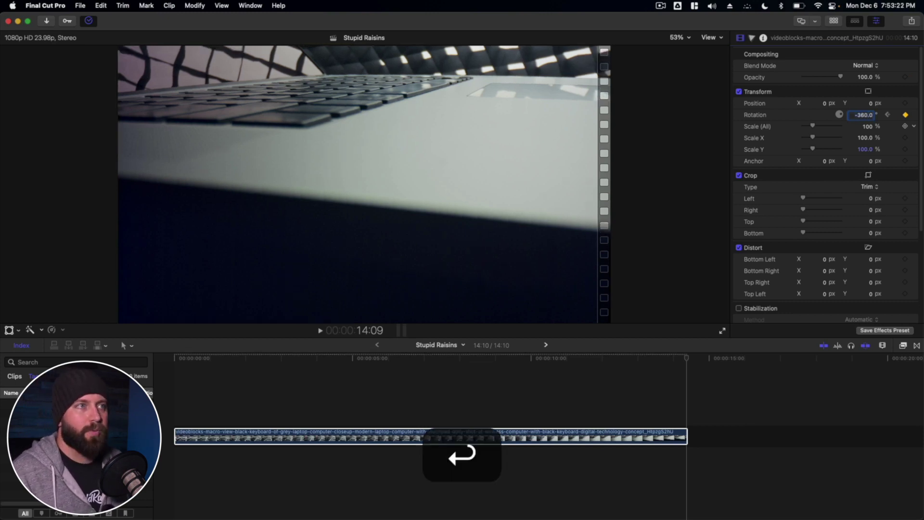
pyautogui.click(171, 417)
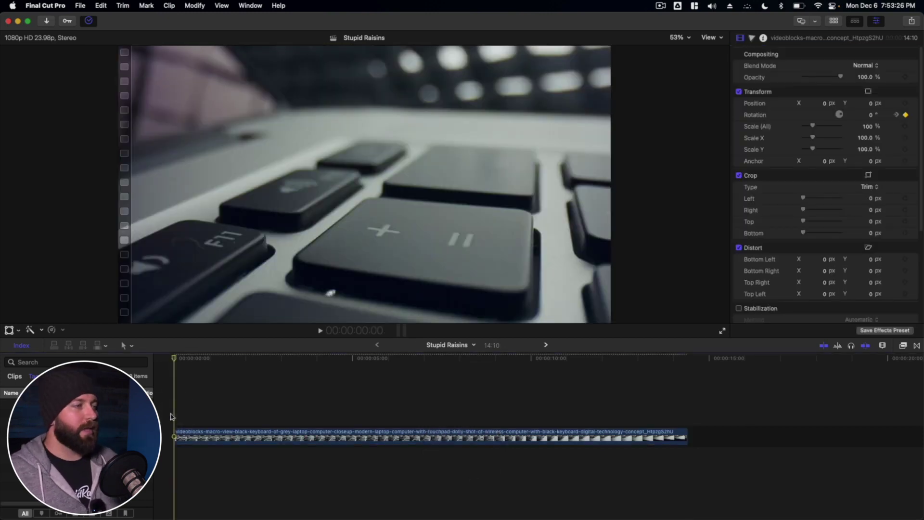
pyautogui.press('space')
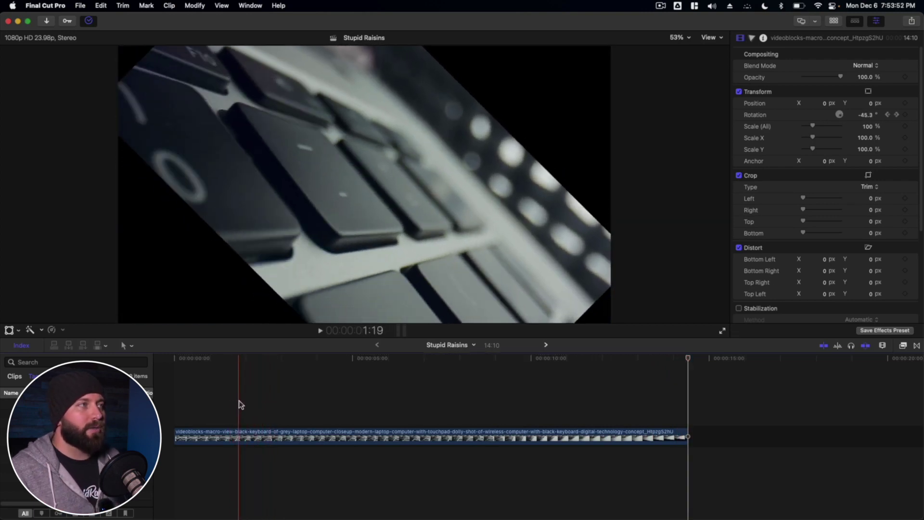
pyautogui.click(244, 400)
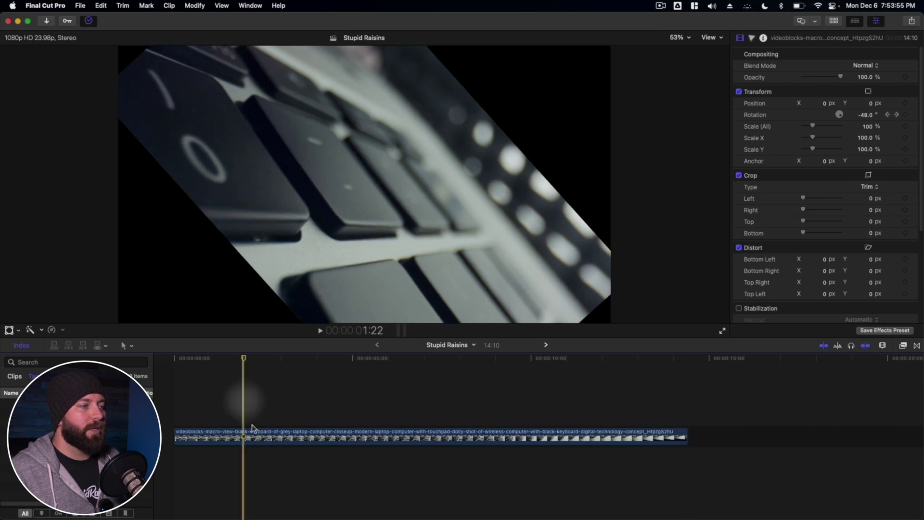
pyautogui.click(260, 432)
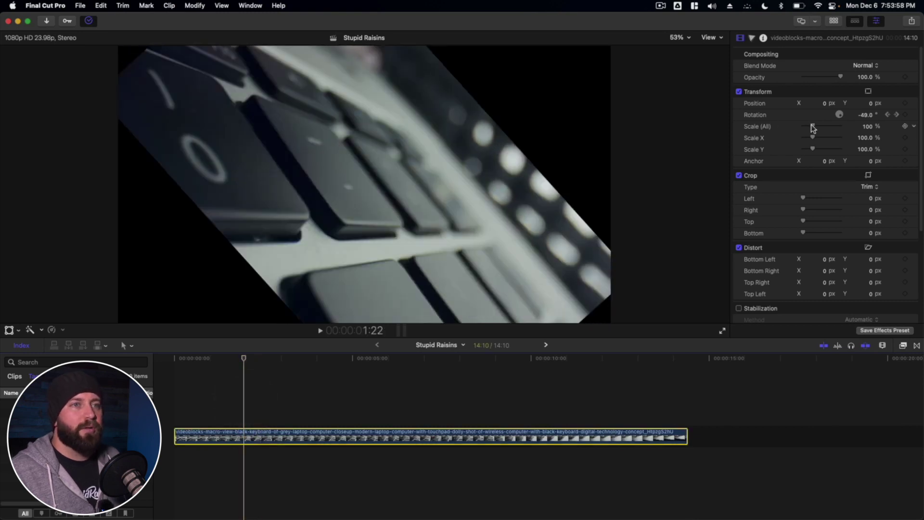
pyautogui.press('Left')
pyautogui.moveTo(816, 124); pyautogui.dragTo(822, 122)
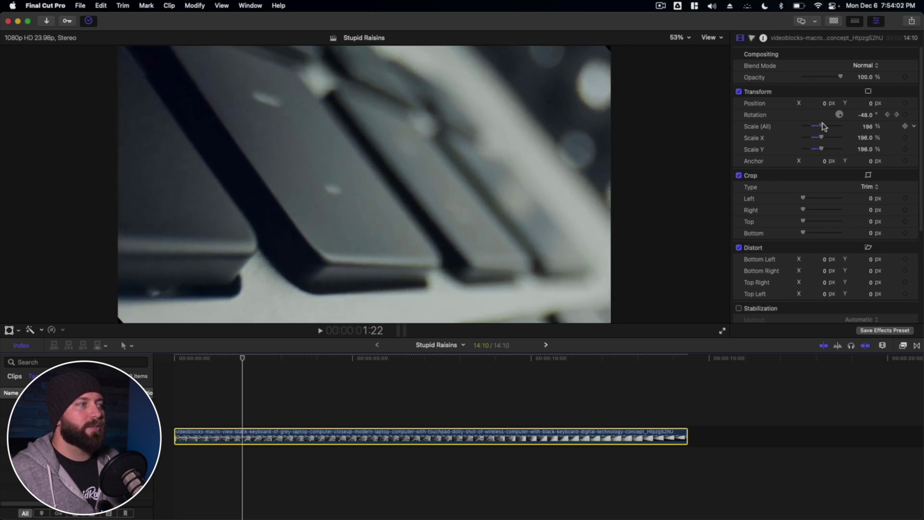
pyautogui.press('space')
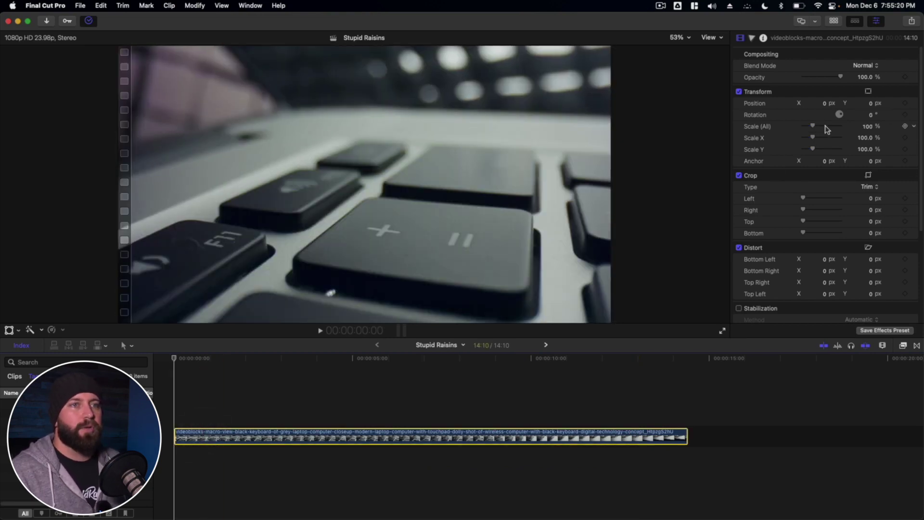
# Set the keyboard clip's Scale (All) to 50%.
pyautogui.click(868, 127)
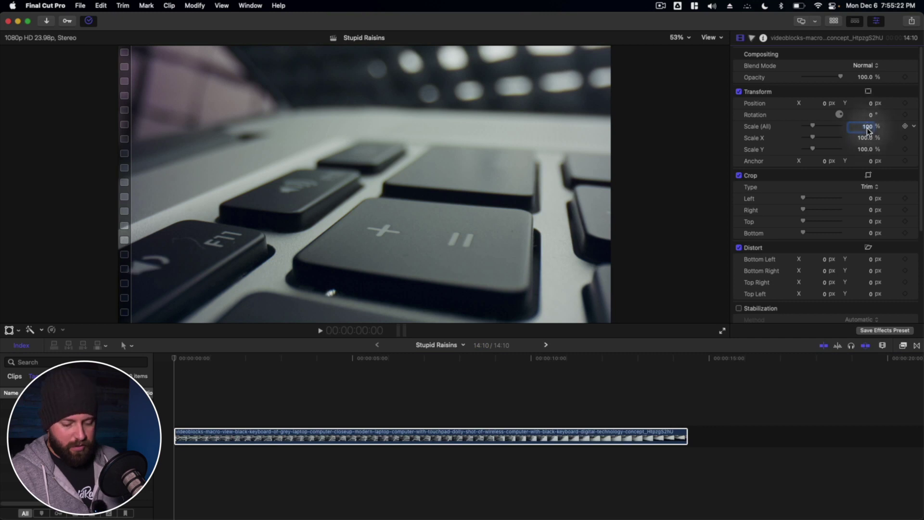
pyautogui.write('50')
pyautogui.press('Return')
# Turn the keyboard clip into a new compound clip named 'Spinner'.
pyautogui.click(415, 436)
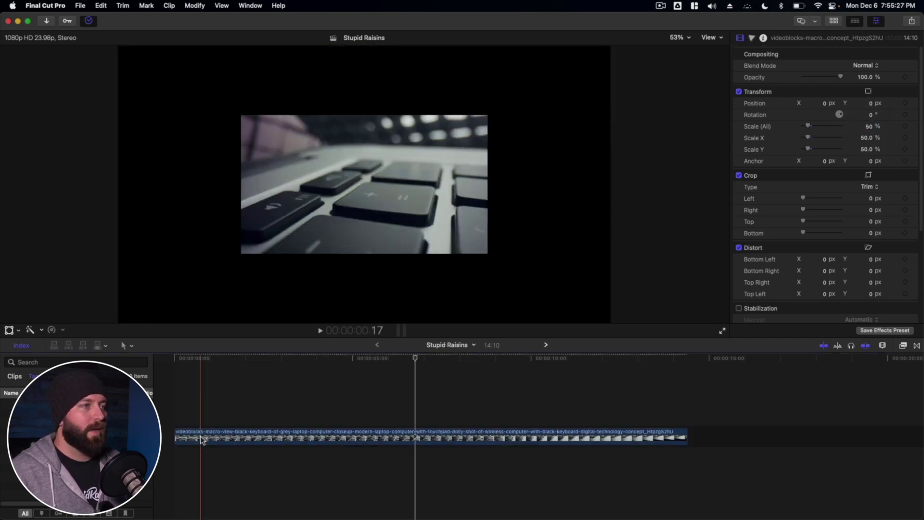
pyautogui.rightClick(202, 435)
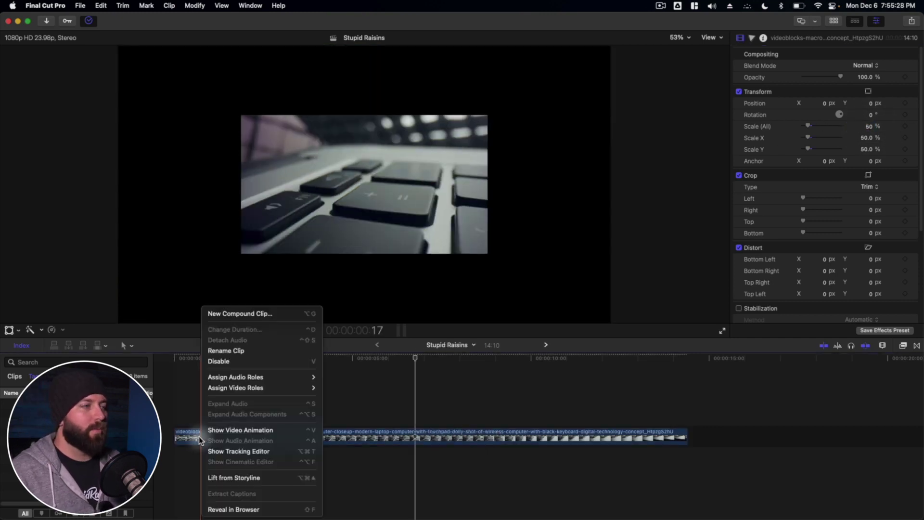
pyautogui.click(259, 315)
pyautogui.write('Spinner')
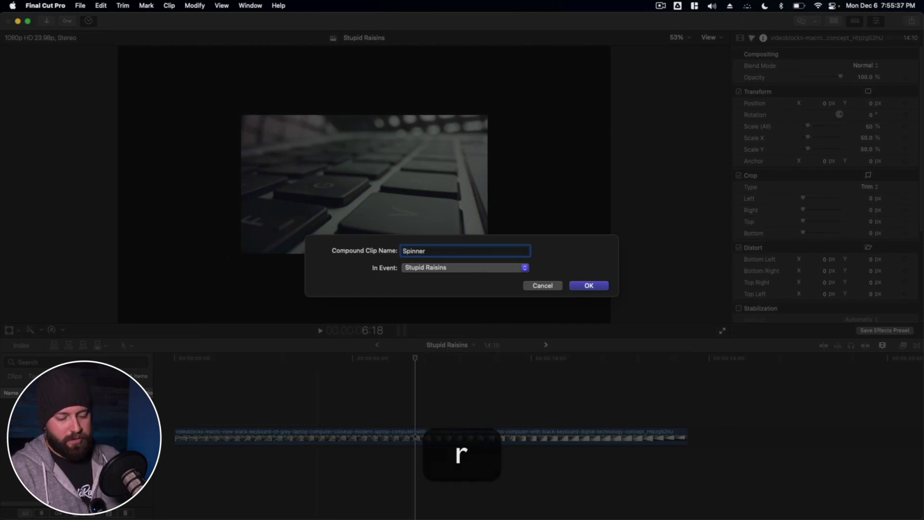
pyautogui.press('Return')
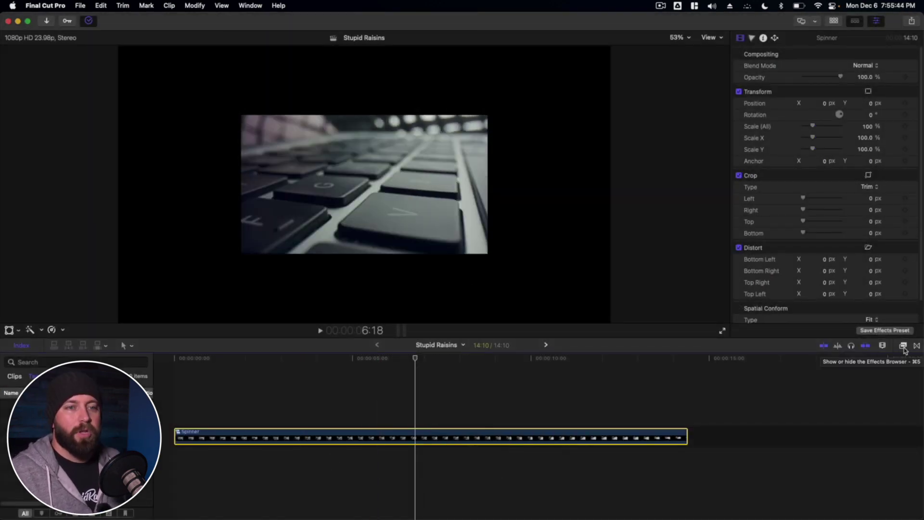
# Show the Effects browser's Tiling category.
pyautogui.click(903, 346)
pyautogui.scroll(-5, 769, 463)
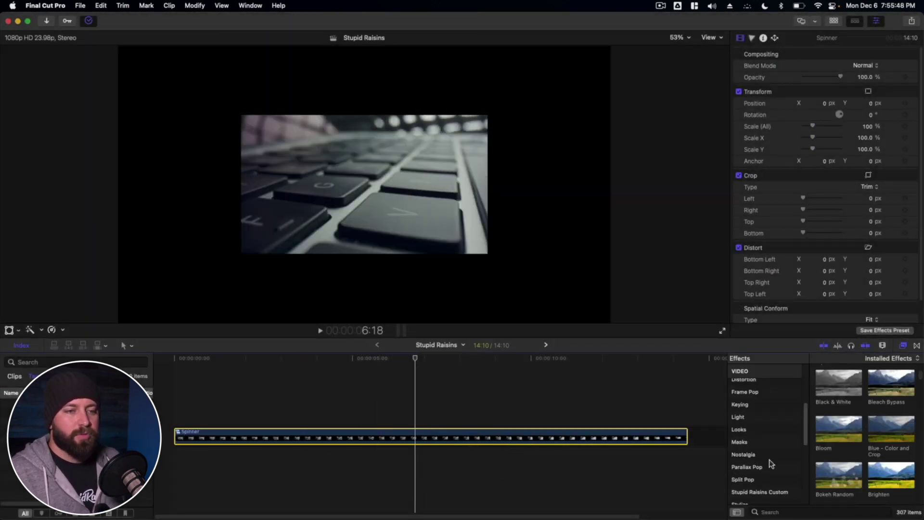
pyautogui.scroll(-4, 805, 433)
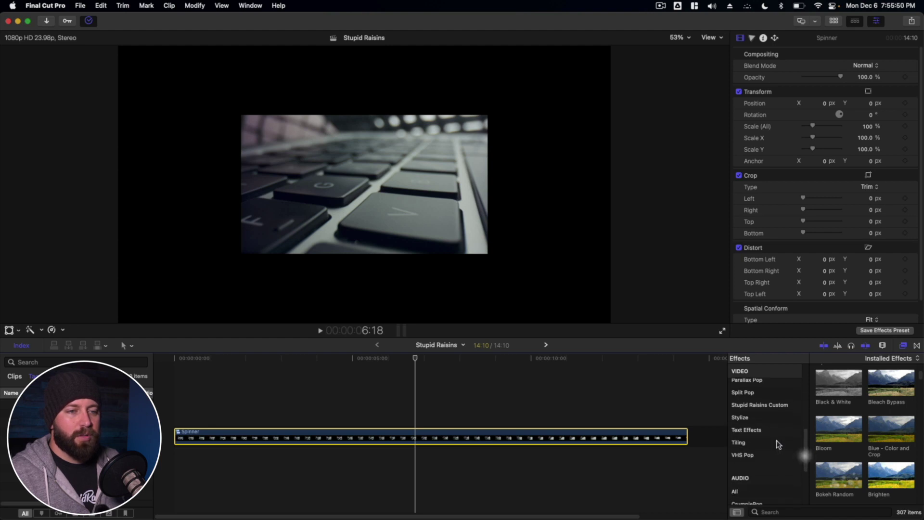
pyautogui.click(773, 440)
# Apply Kaleidotile to Spinner and enlarge the tiles to Width 957.6 and Height 536.4.
pyautogui.moveTo(894, 380); pyautogui.dragTo(539, 437)
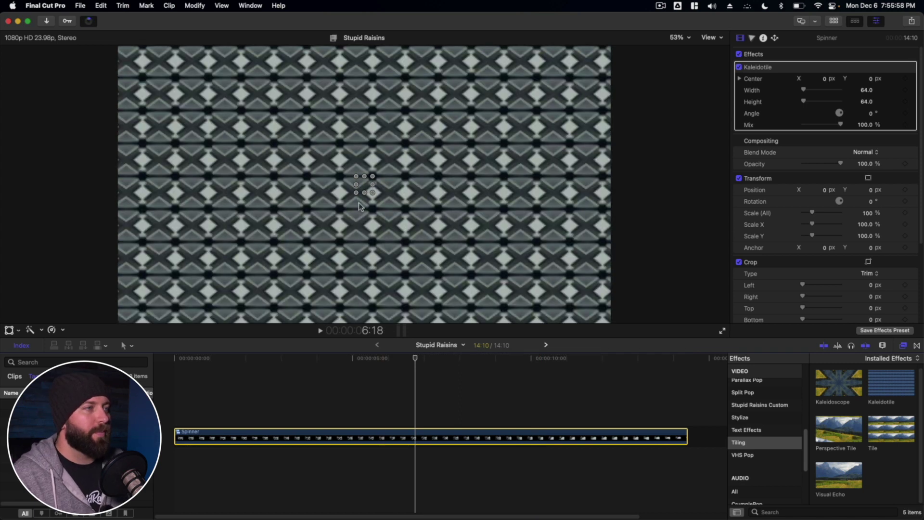
pyautogui.moveTo(357, 188); pyautogui.dragTo(242, 202)
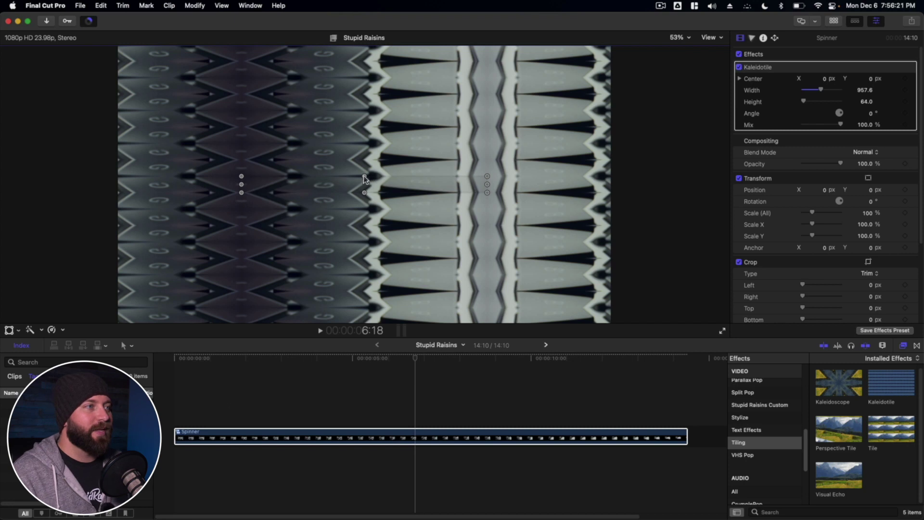
pyautogui.moveTo(365, 178); pyautogui.dragTo(365, 117)
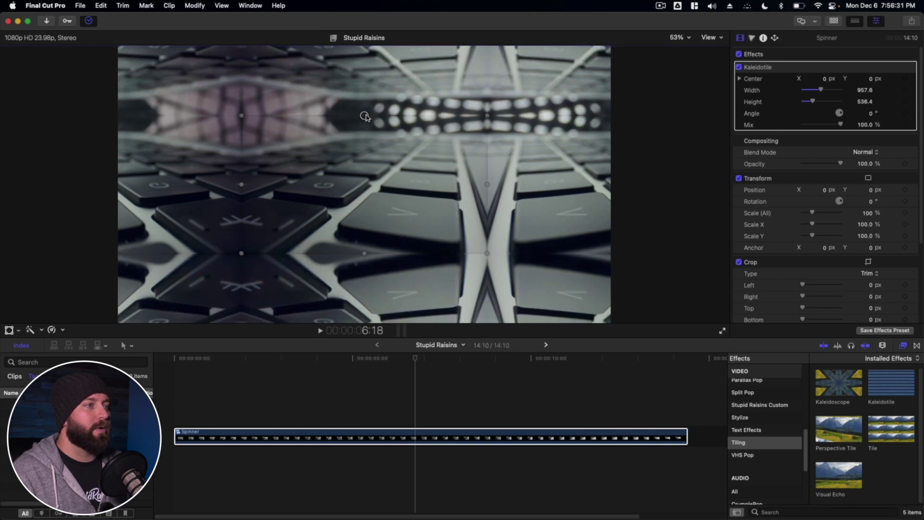
# Set the Spinner clip's Scale (All) to 200%.
pyautogui.click(611, 436)
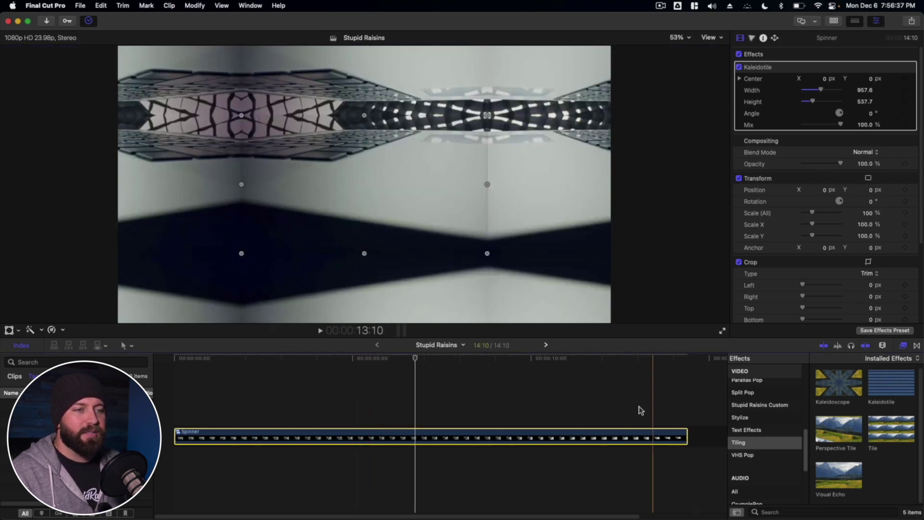
pyautogui.click(869, 213)
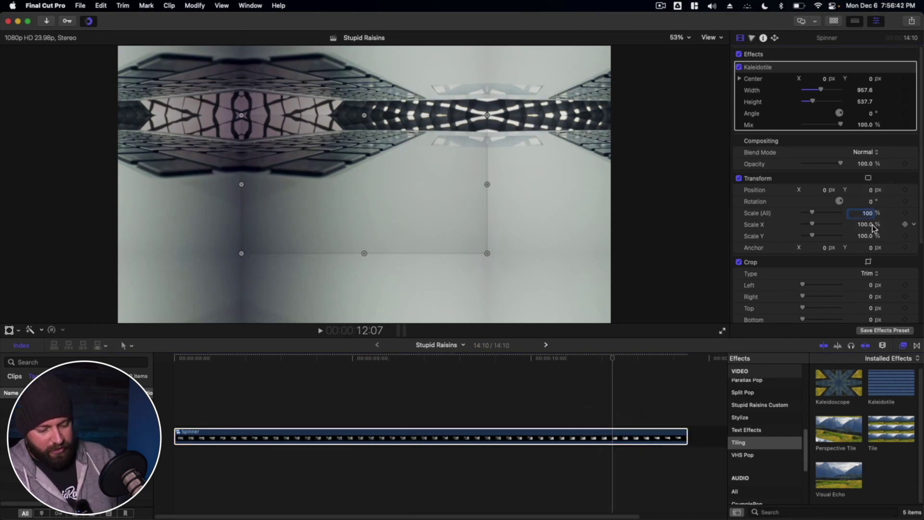
pyautogui.write('20')
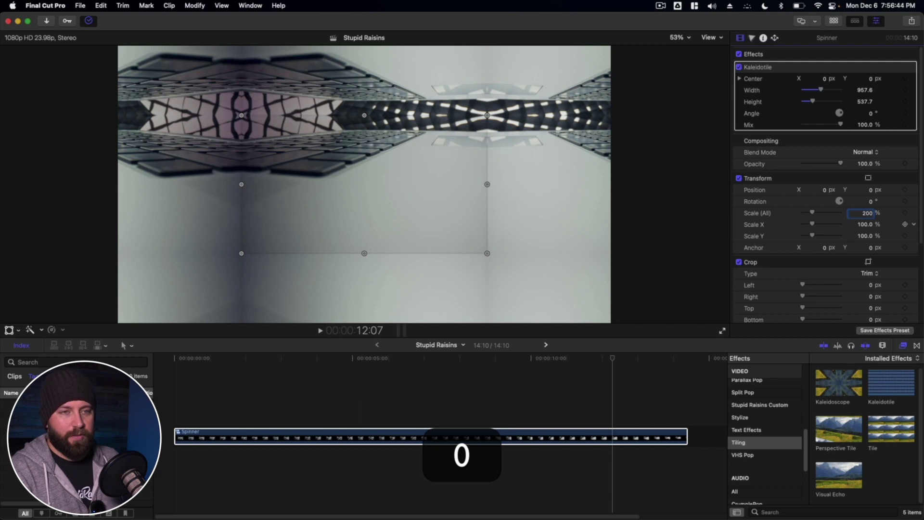
pyautogui.press('Return')
# Add Rotation keyframes at the Spinner clip's start and last frame, then return to the start.
pyautogui.press('Home')
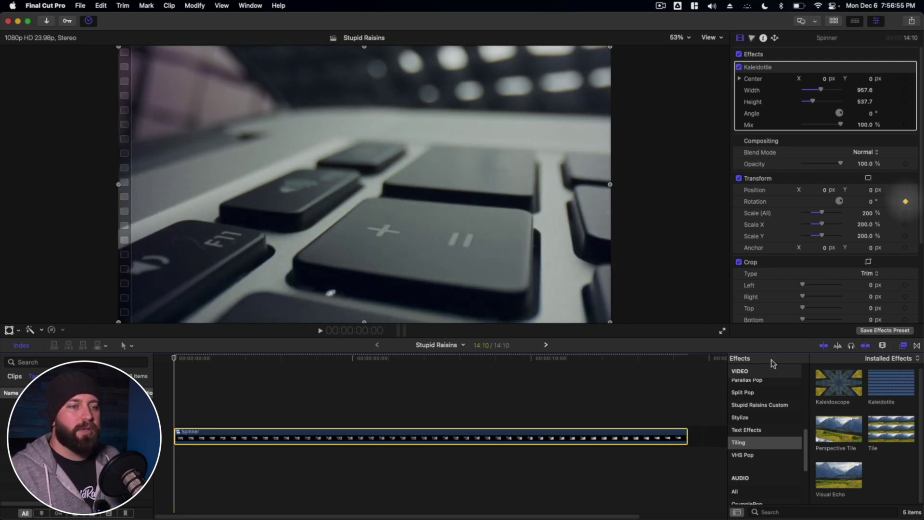
pyautogui.click(685, 364)
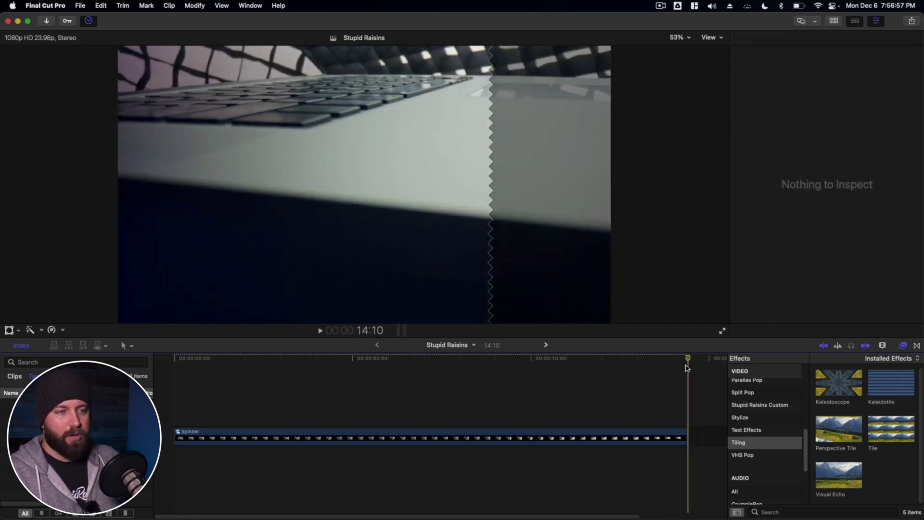
pyautogui.press('Left')
pyautogui.click(679, 434)
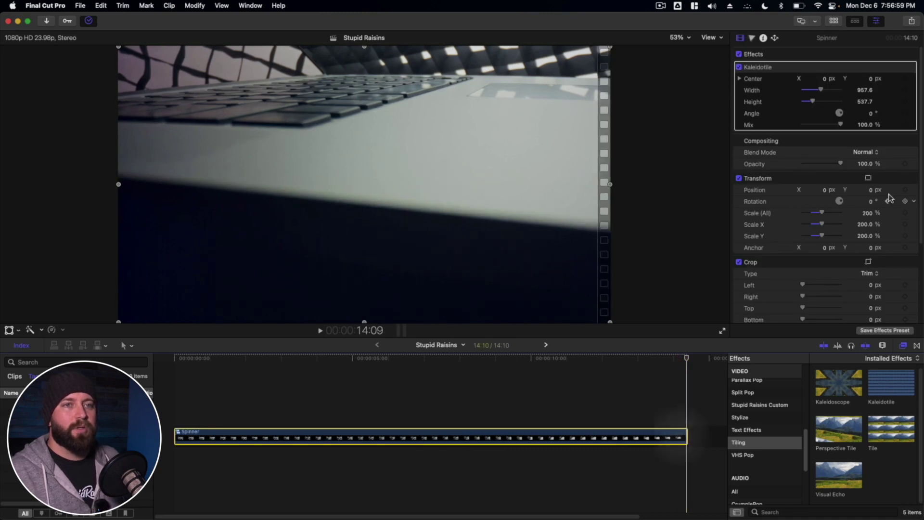
pyautogui.click(871, 201)
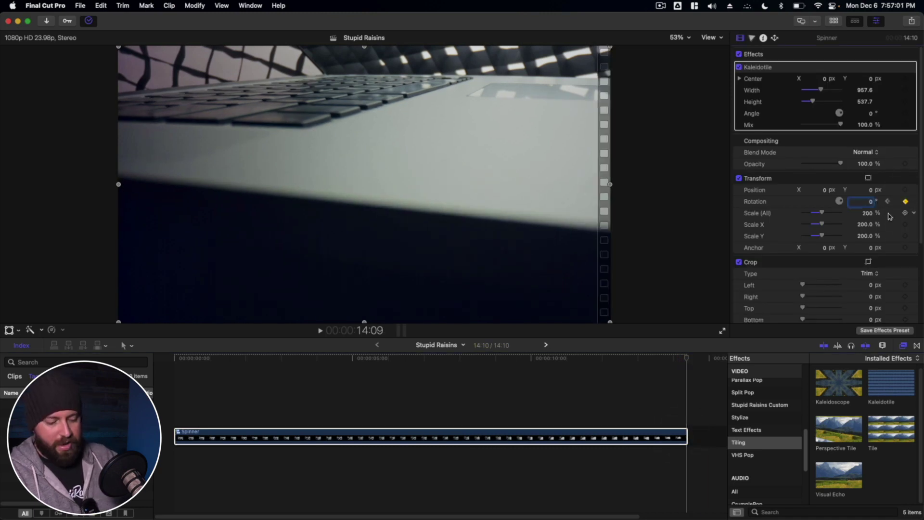
pyautogui.write('-')
pyautogui.click(170, 408)
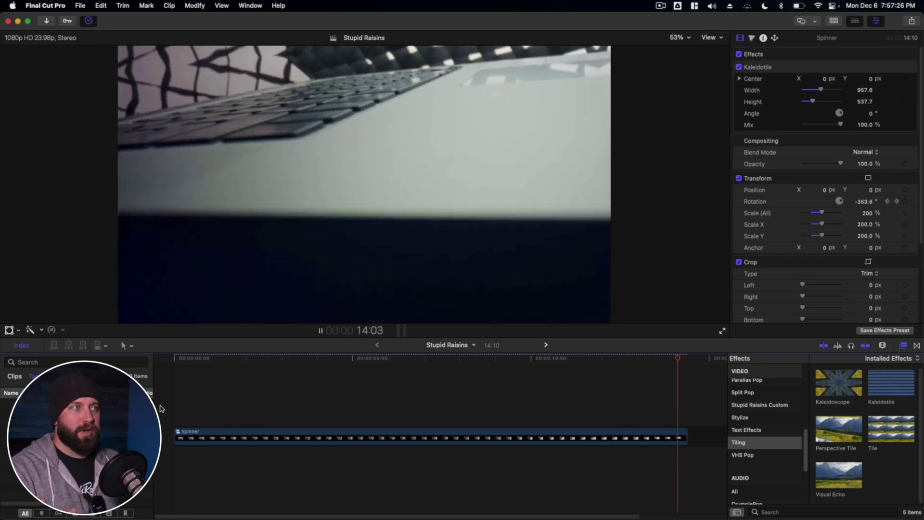
# Stop playback of the spinning Spinner clip.
pyautogui.press('space')
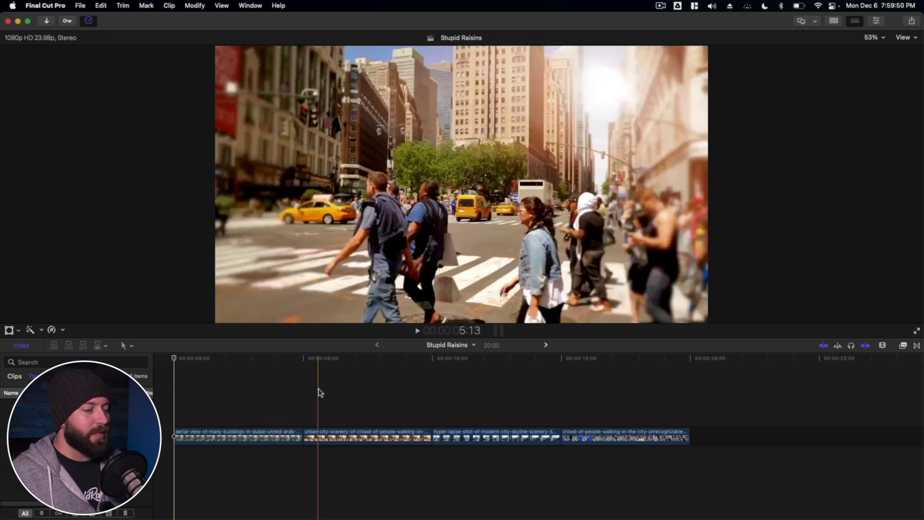
# Place Spin from the Transitions browser on the first edit point and preview it.
pyautogui.click(918, 348)
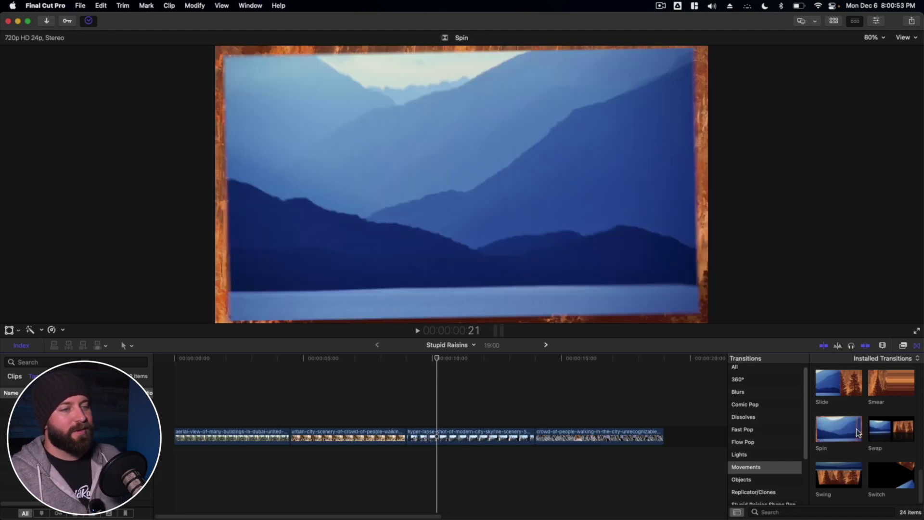
pyautogui.moveTo(829, 430); pyautogui.dragTo(325, 463)
pyautogui.moveTo(289, 438); pyautogui.dragTo(290, 437)
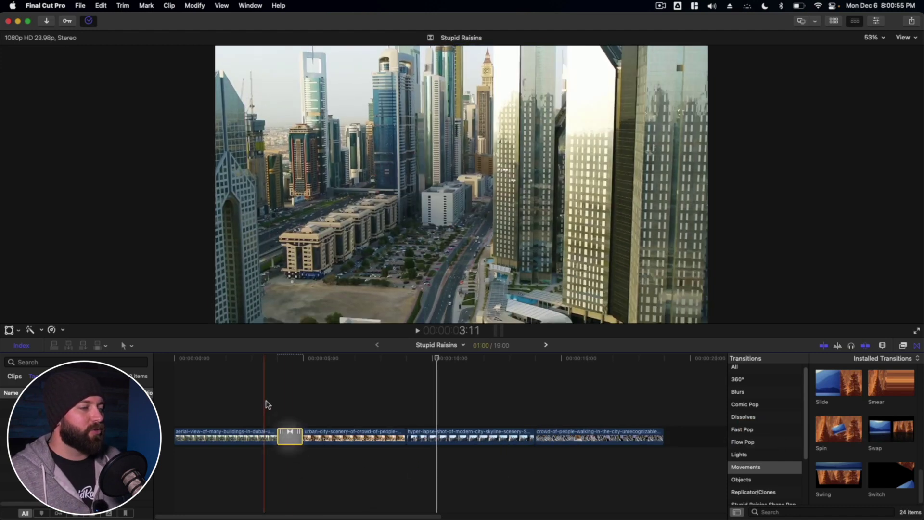
pyautogui.press('space')
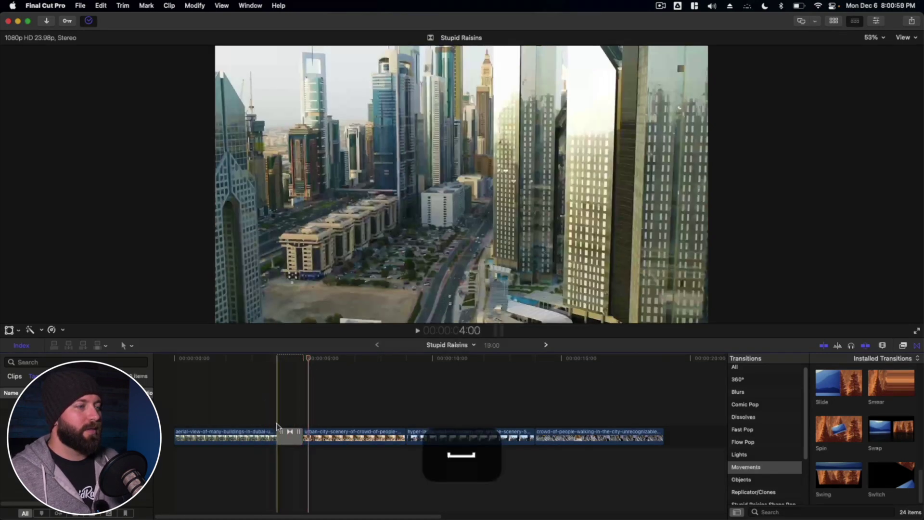
pyautogui.click(290, 436)
pyautogui.press('/')
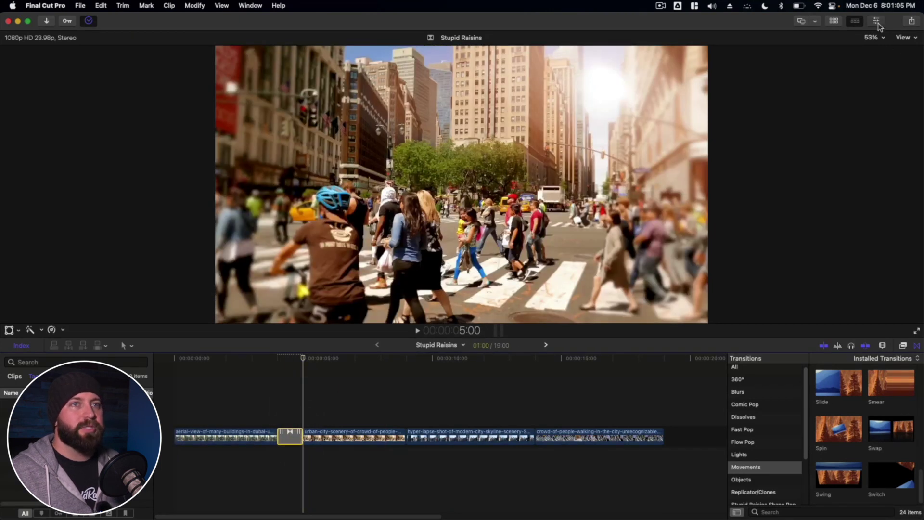
# Keep Spin's Direction on Automatic and raise its Angle to 1551.9°.
pyautogui.click(877, 21)
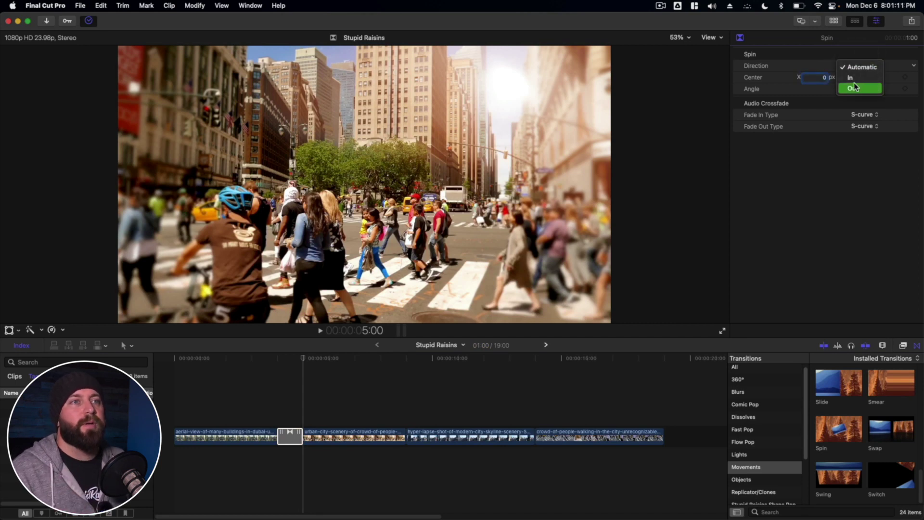
pyautogui.click(826, 80)
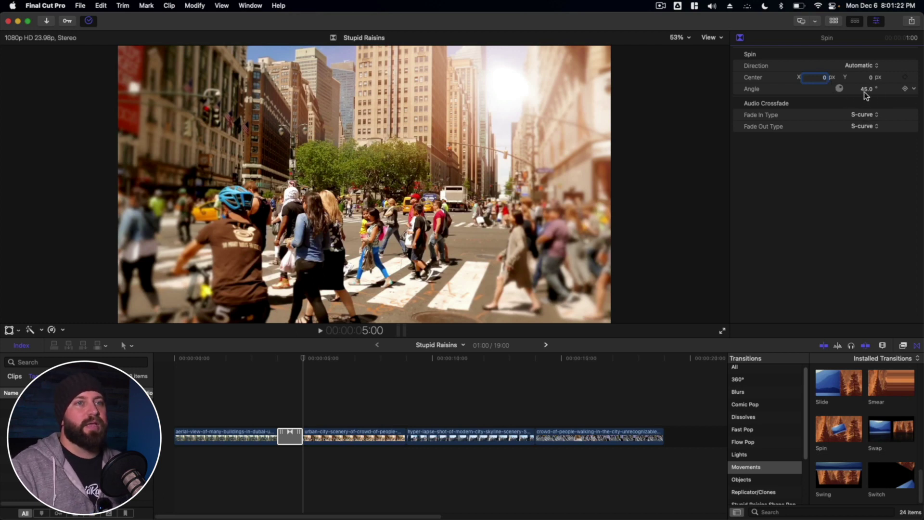
pyautogui.click(291, 361)
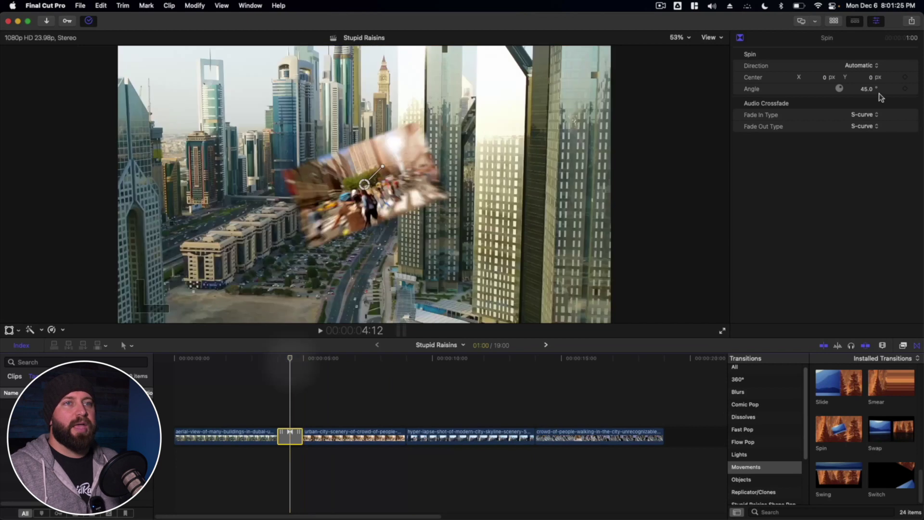
pyautogui.moveTo(879, 94); pyautogui.dragTo(923, 85)
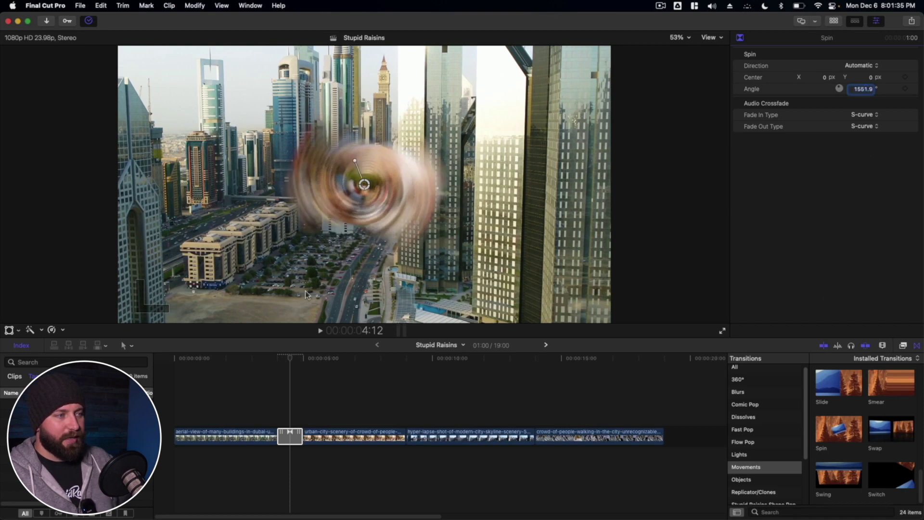
# Play the adjusted Spin transition twice from just before the edit.
pyautogui.click(276, 382)
pyautogui.press('space')
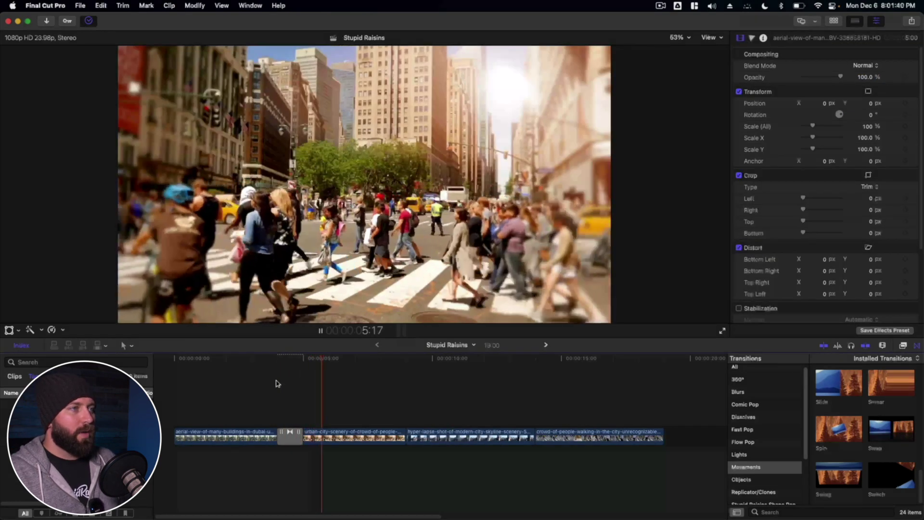
pyautogui.press('space')
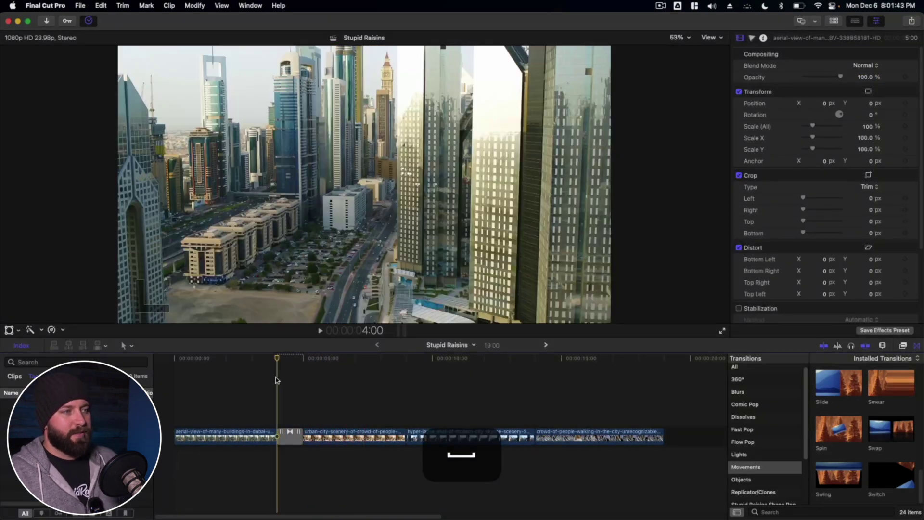
pyautogui.press('space')
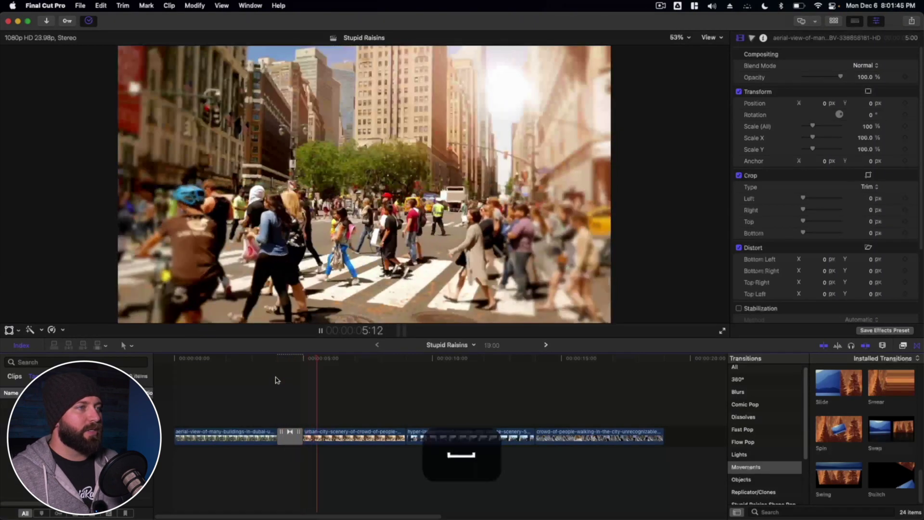
pyautogui.press('space')
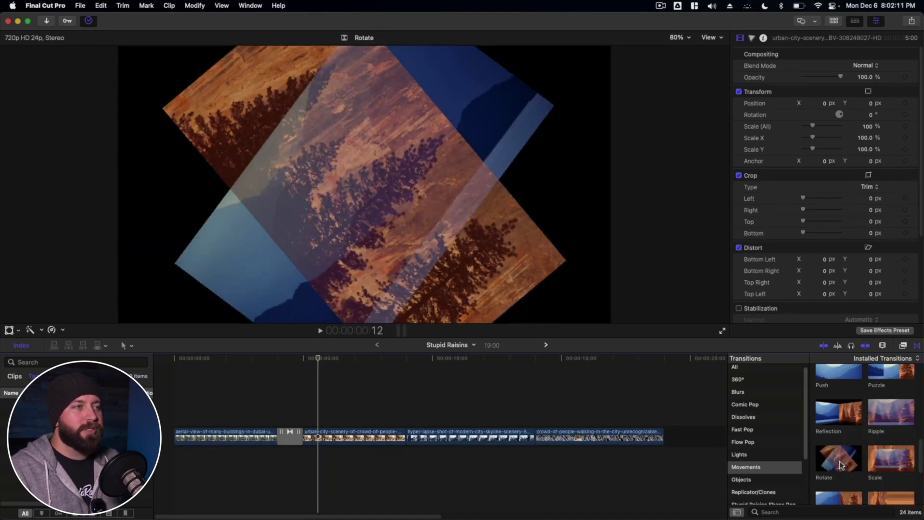
# Place Rotate between the crowd and hyper-lapse clips and preview it.
pyautogui.moveTo(831, 465); pyautogui.dragTo(406, 436)
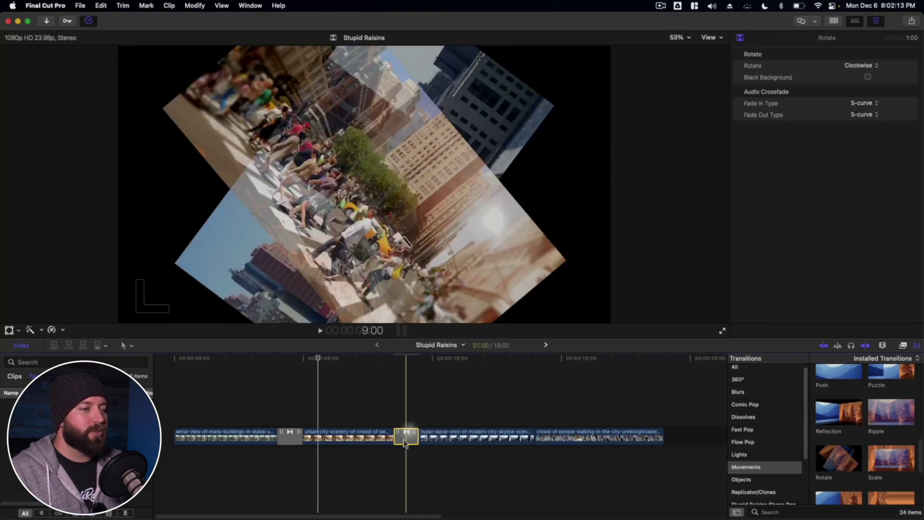
pyautogui.click(387, 409)
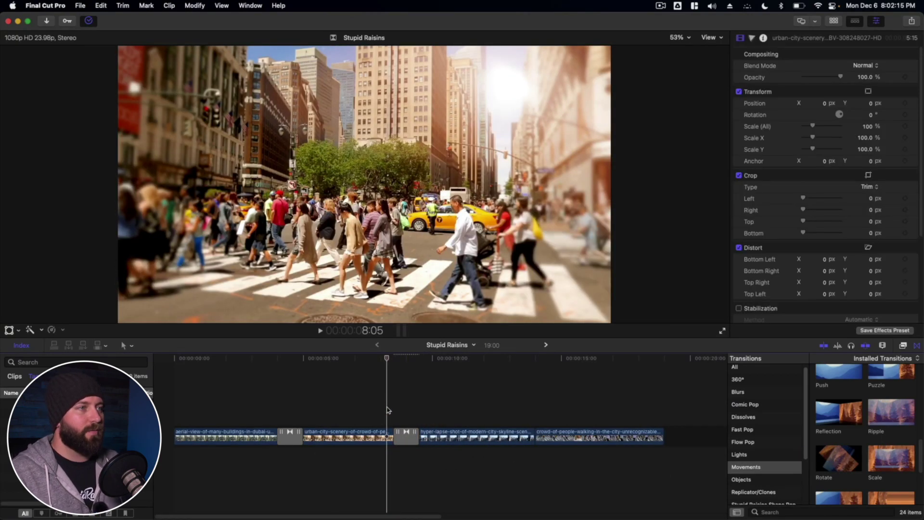
pyautogui.press('space')
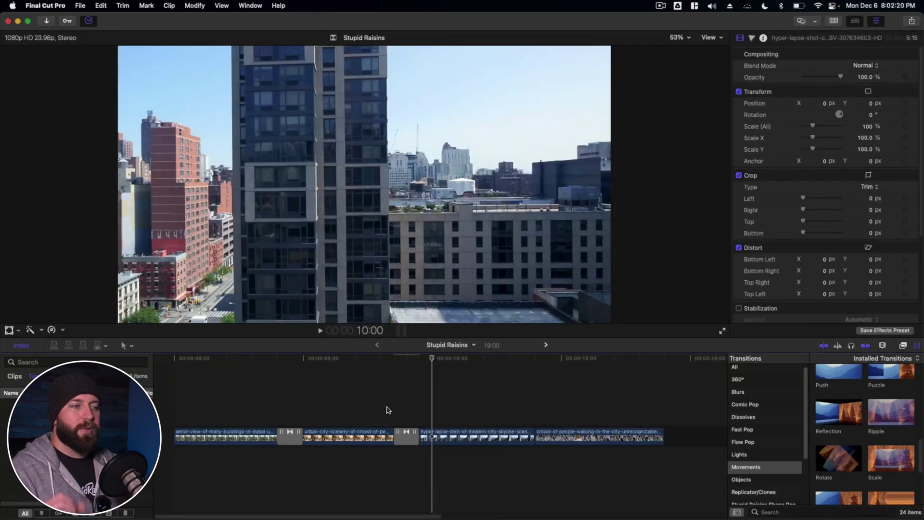
# Turn off Black Background on the Rotate transition, lengthen it, and replay it.
pyautogui.click(406, 436)
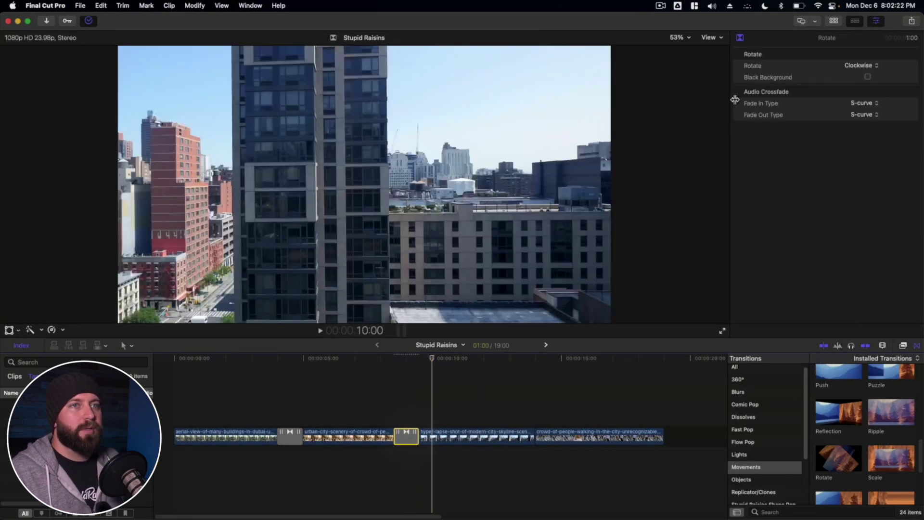
pyautogui.click(868, 79)
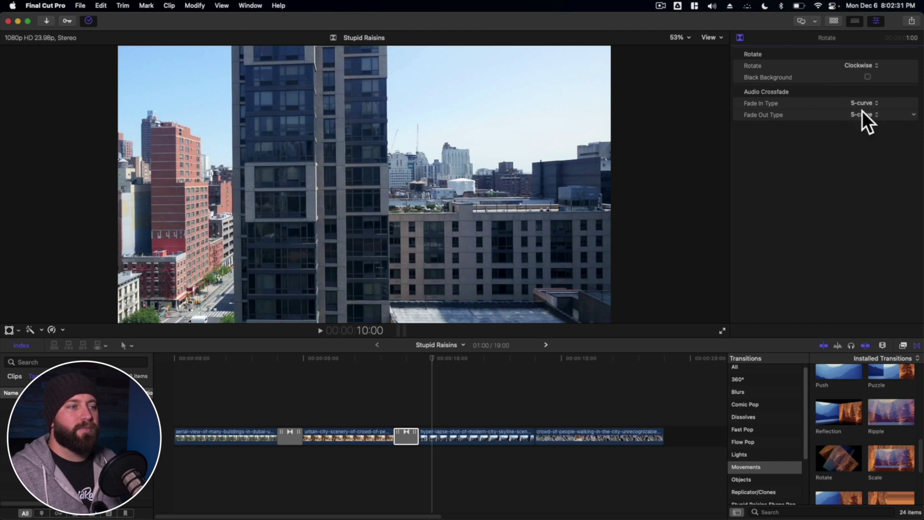
pyautogui.moveTo(417, 435); pyautogui.dragTo(415, 437)
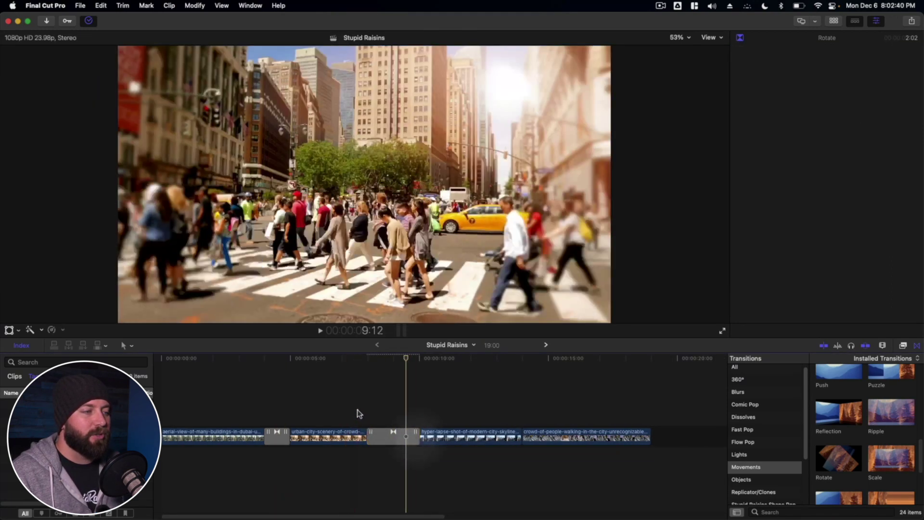
pyautogui.click(357, 414)
pyautogui.press('space')
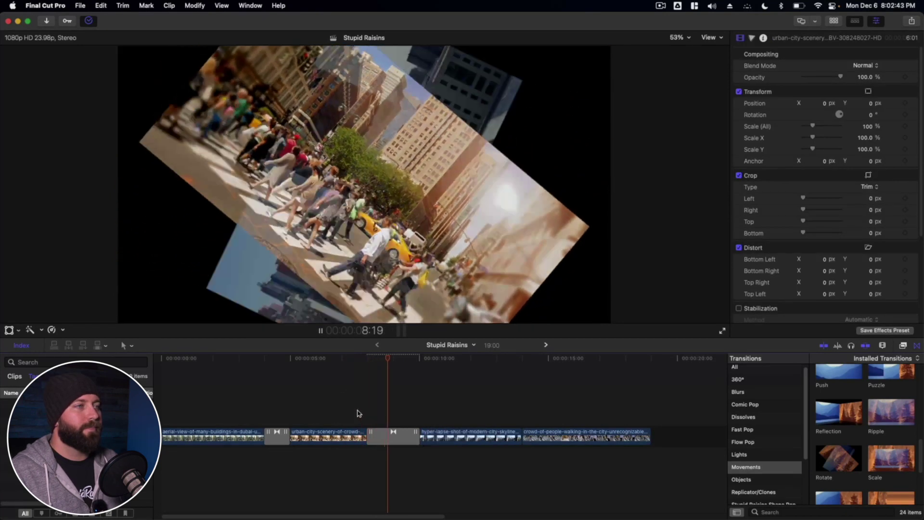
# Set the Rotate transition's duration to 15 frames and preview it.
pyautogui.click(376, 439)
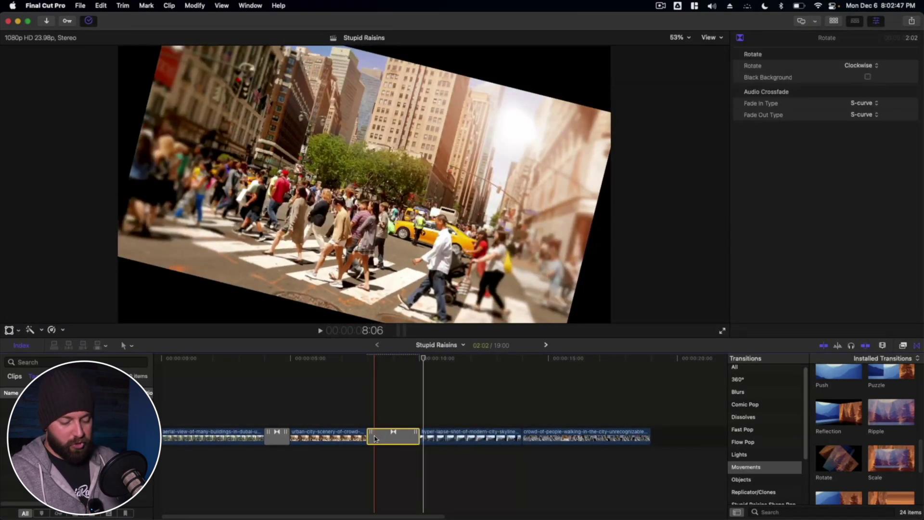
pyautogui.click(384, 439)
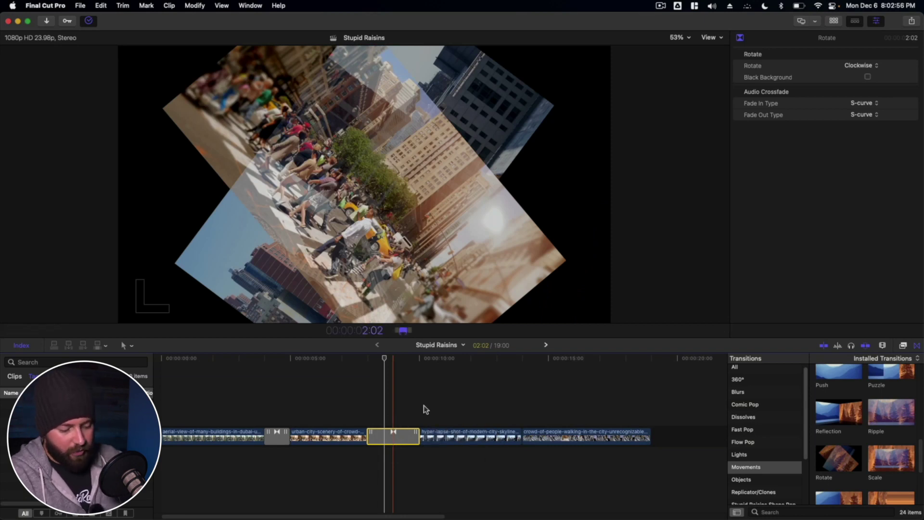
pyautogui.write('15')
pyautogui.press('Return')
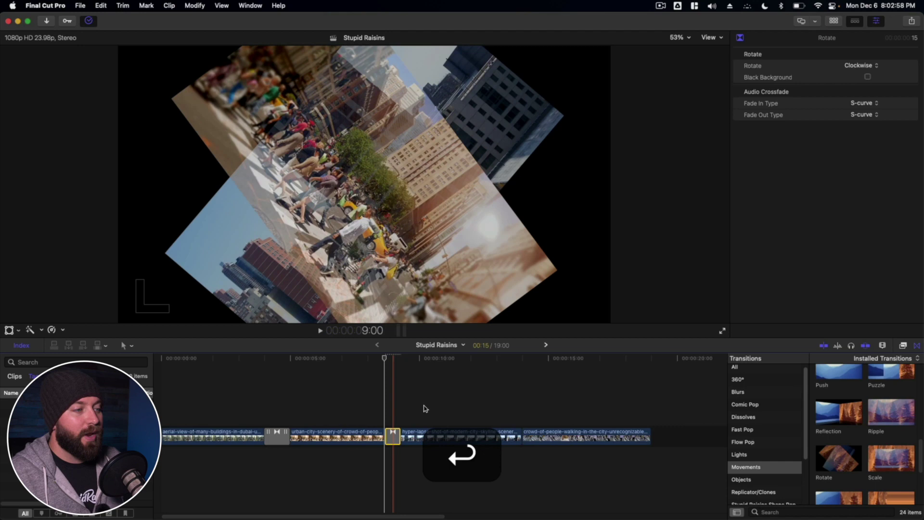
pyautogui.click(373, 408)
pyautogui.press('space')
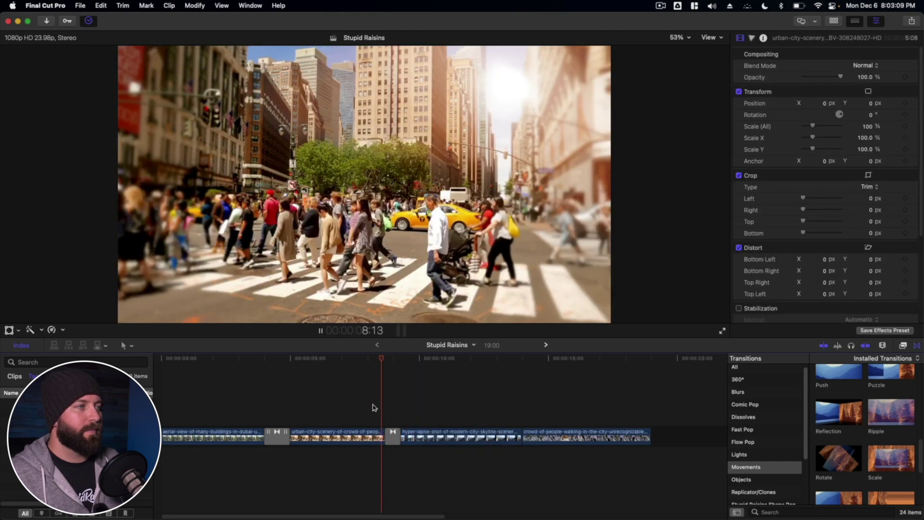
# Drag the Rotate transition's edge out to a 1:10 duration.
pyautogui.click(392, 439)
pyautogui.moveTo(388, 436); pyautogui.dragTo(375, 436)
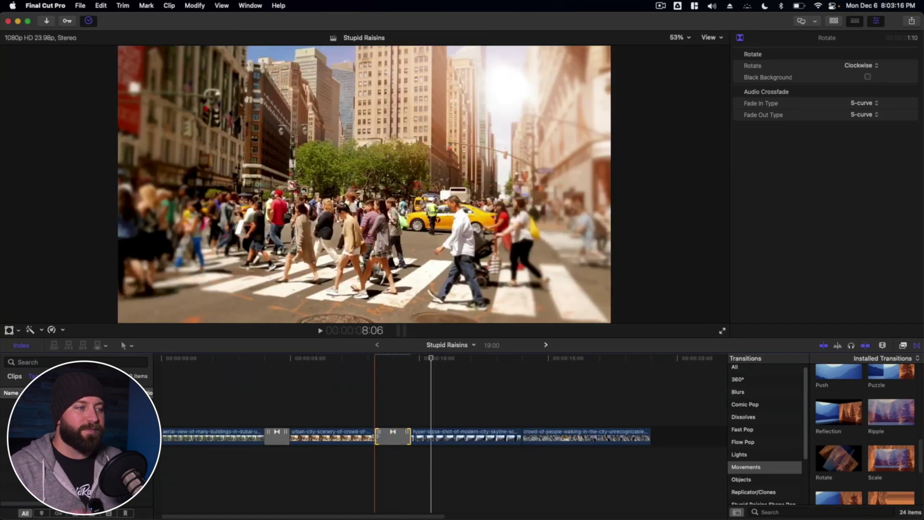
pyautogui.click(409, 425)
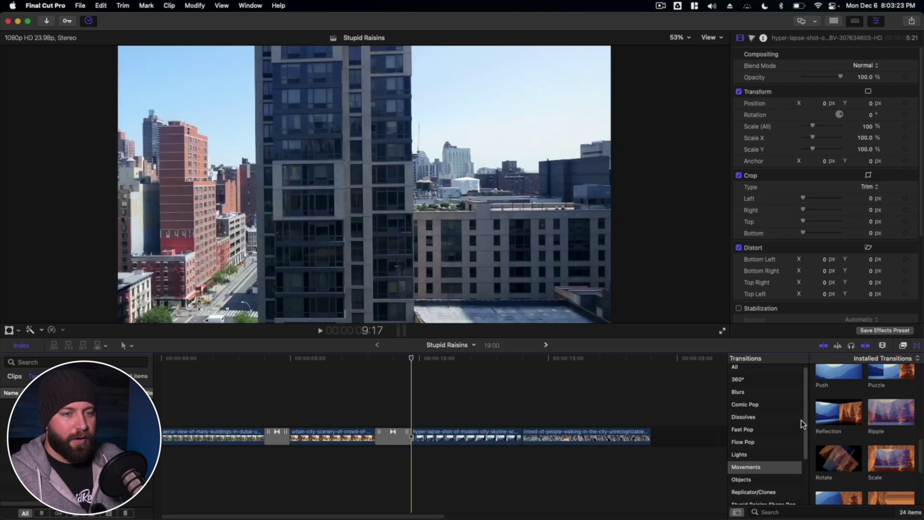
# Add Flip between the hyper-lapse and crowd clips and preview it.
pyautogui.scroll(5, 854, 418)
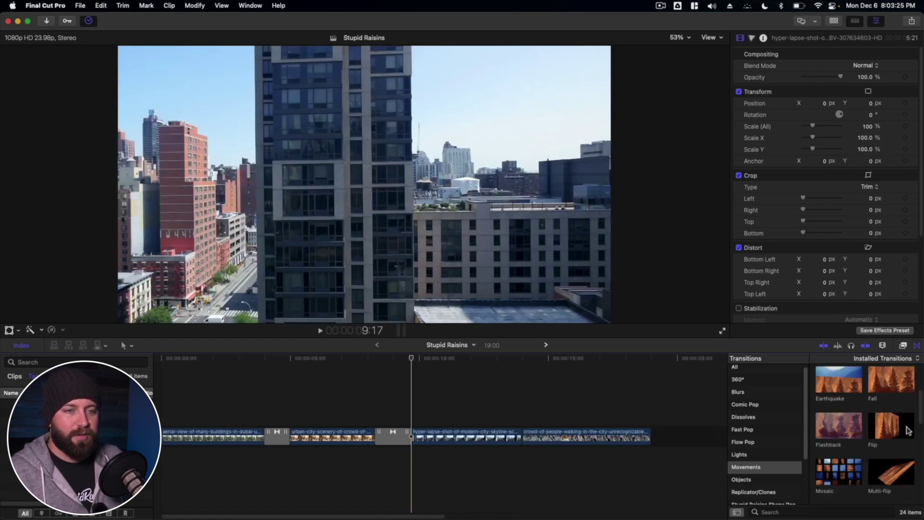
pyautogui.moveTo(908, 430); pyautogui.dragTo(522, 436)
pyautogui.click(496, 402)
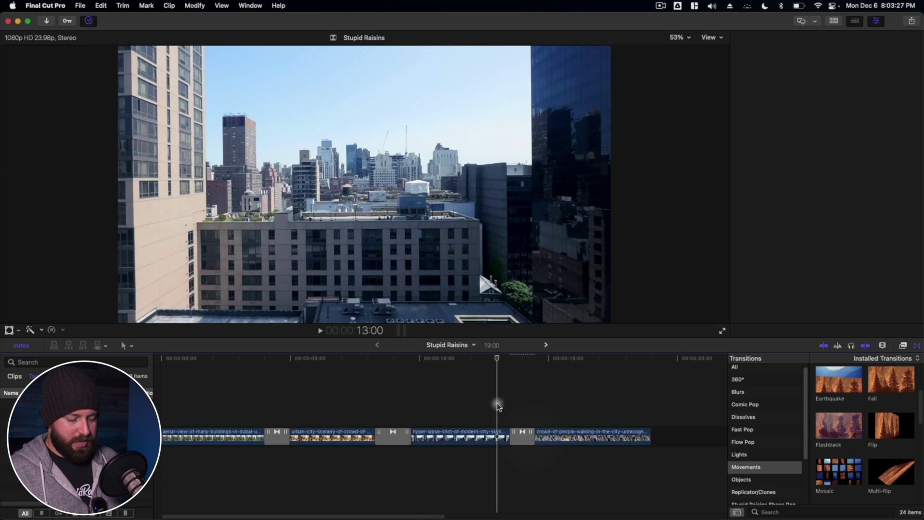
pyautogui.press('space')
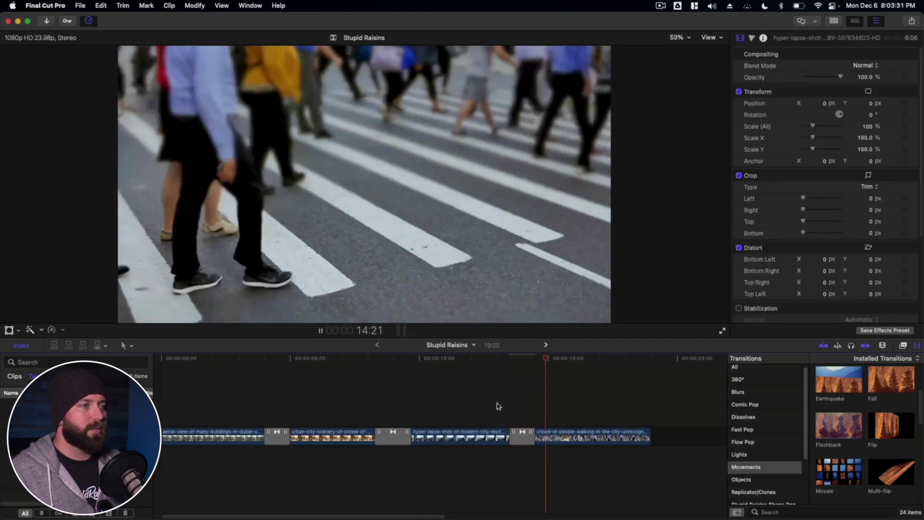
pyautogui.press('space')
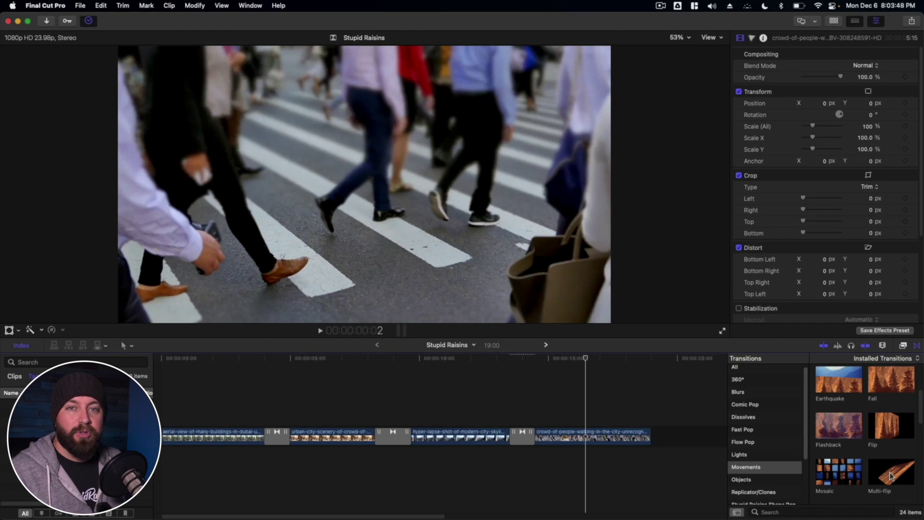
# Replace Flip with Multi-flip at that edit and preview it.
pyautogui.moveTo(890, 477); pyautogui.dragTo(524, 443)
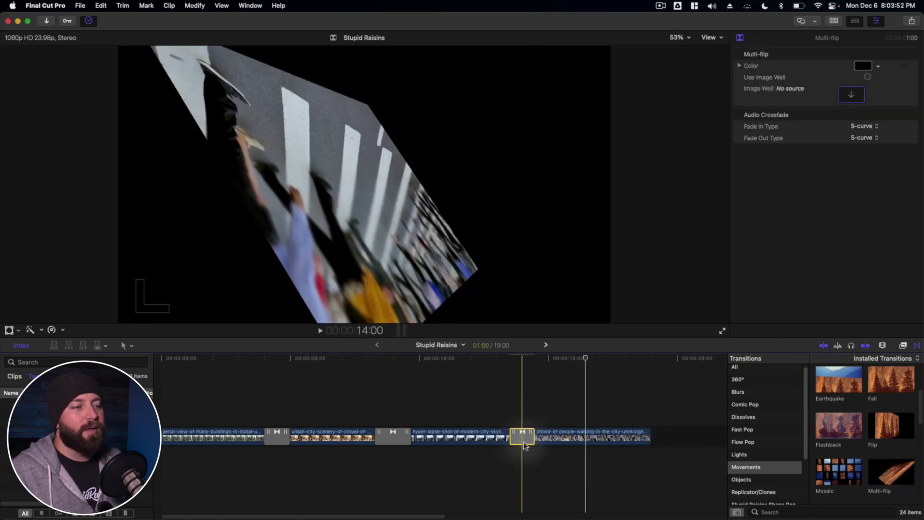
pyautogui.click(502, 419)
pyautogui.press('space')
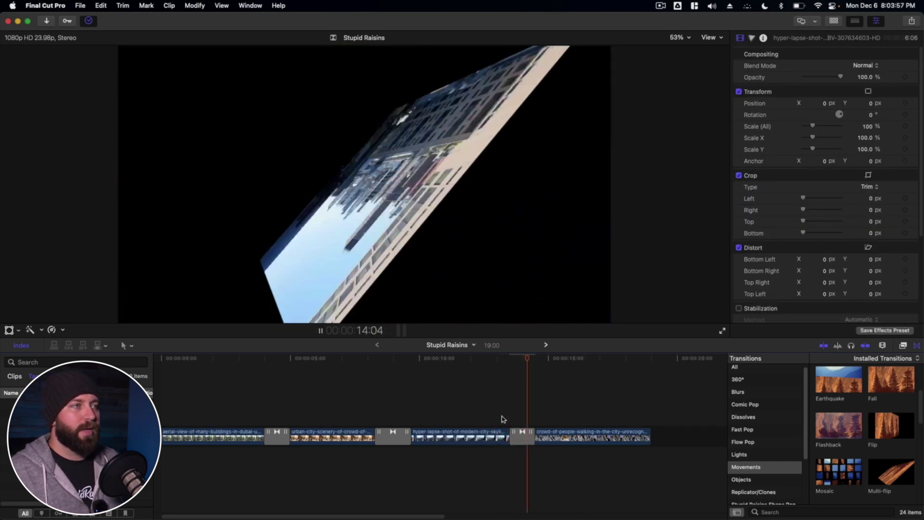
pyautogui.press('space')
pyautogui.click(510, 418)
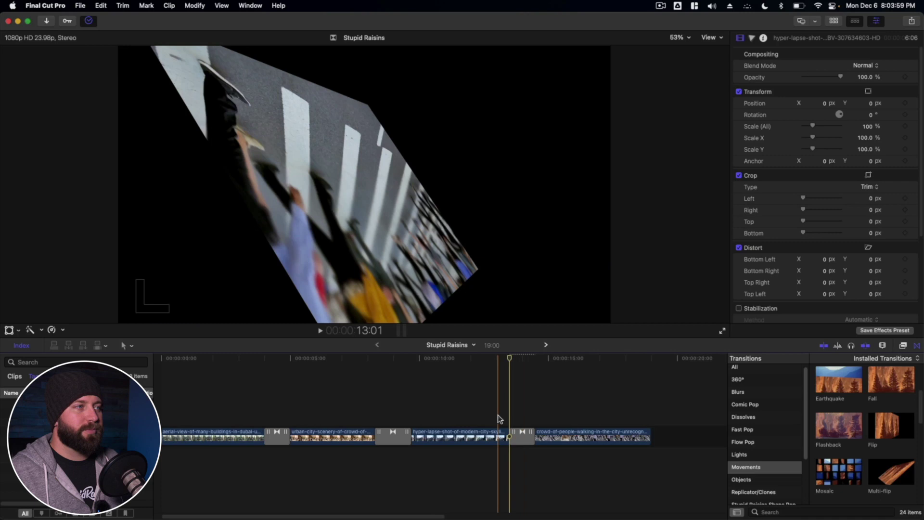
# Enable Use Image Well on Multi-flip, apply the Dubai aerial clip, and play it.
pyautogui.click(522, 436)
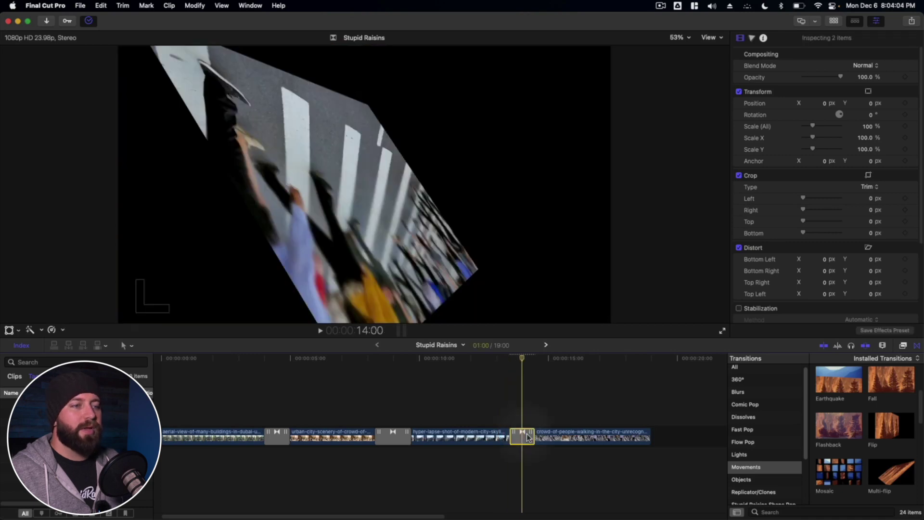
pyautogui.moveTo(869, 65); pyautogui.dragTo(818, 68)
pyautogui.click(867, 77)
pyautogui.click(856, 95)
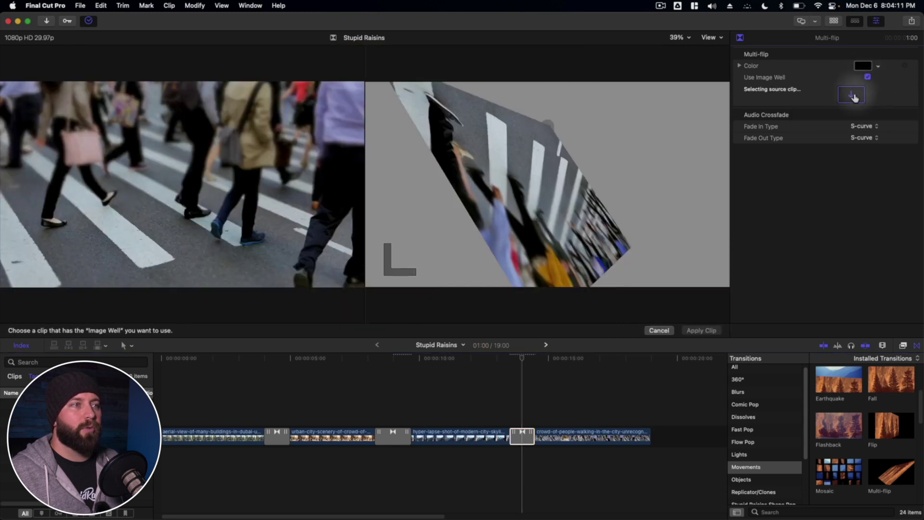
pyautogui.click(234, 430)
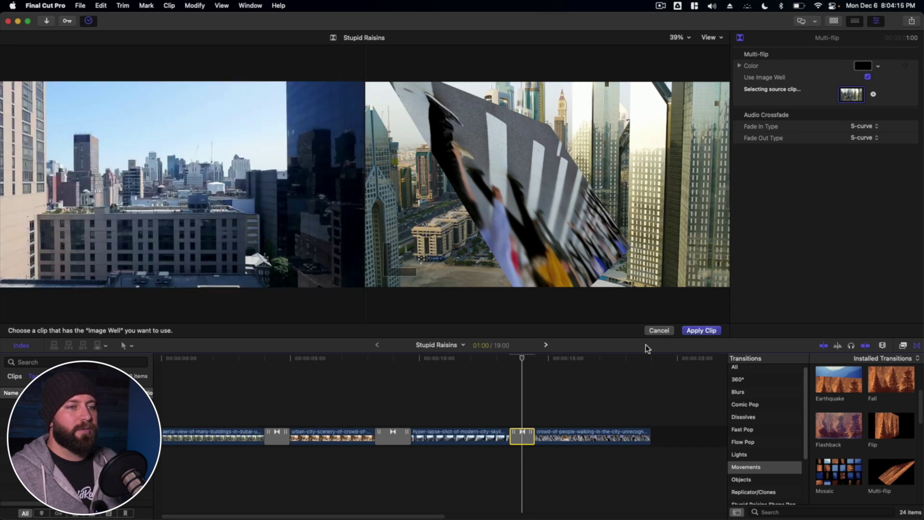
pyautogui.click(701, 331)
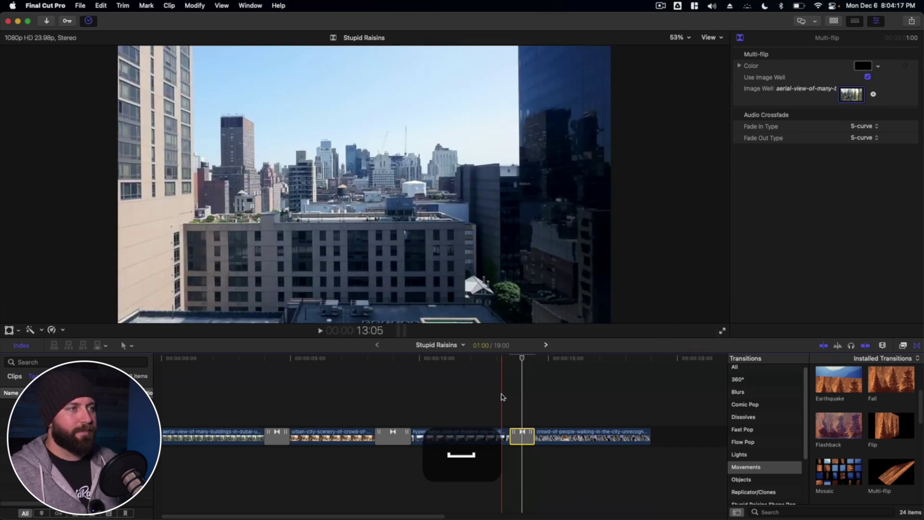
pyautogui.press('space')
# Search transitions for 'combo' and drop Combo Spin over the Multi-flip.
pyautogui.click(779, 511)
pyautogui.write('combo')
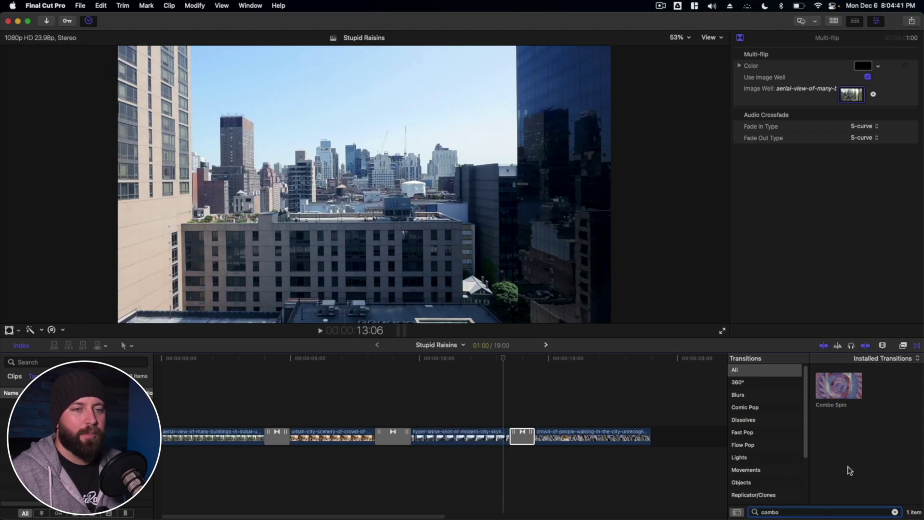
pyautogui.moveTo(838, 388); pyautogui.dragTo(523, 436)
# Play the Combo Spin transition and park the playhead at 13:12.
pyautogui.press('space')
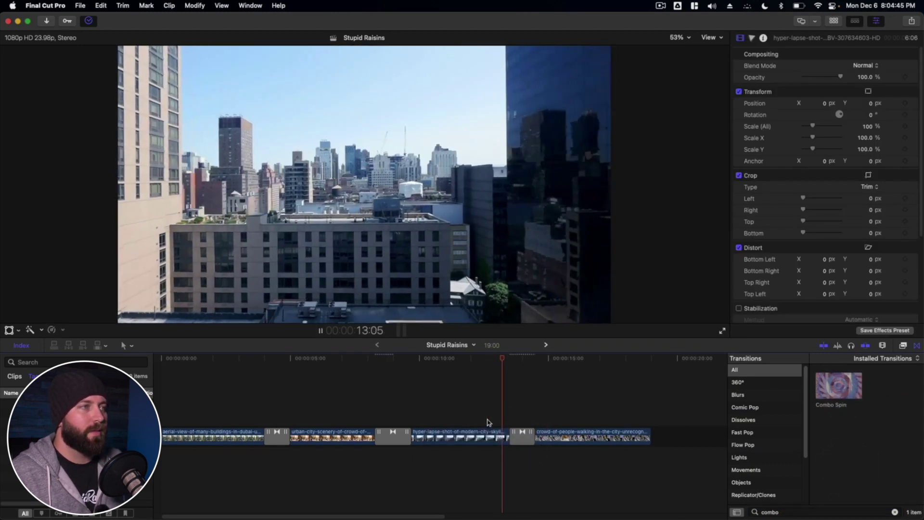
pyautogui.click(487, 422)
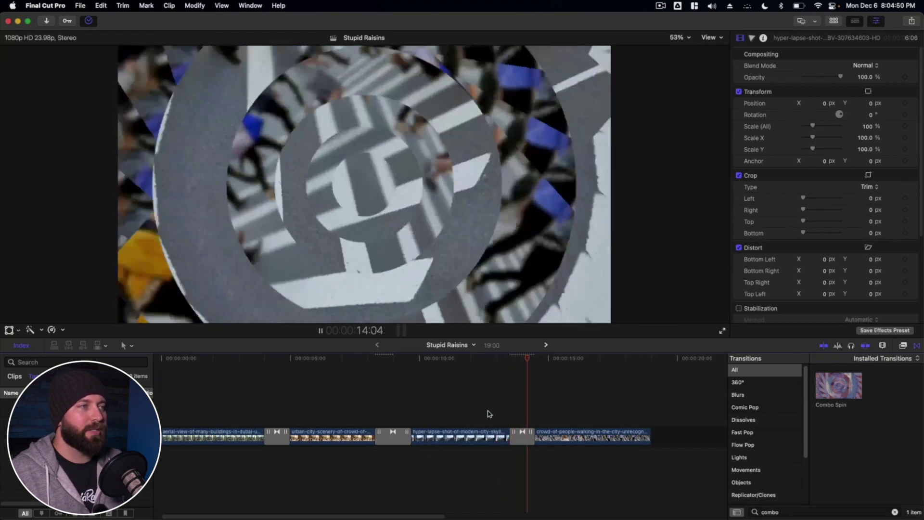
pyautogui.click(523, 359)
pyautogui.moveTo(520, 361); pyautogui.dragTo(503, 364)
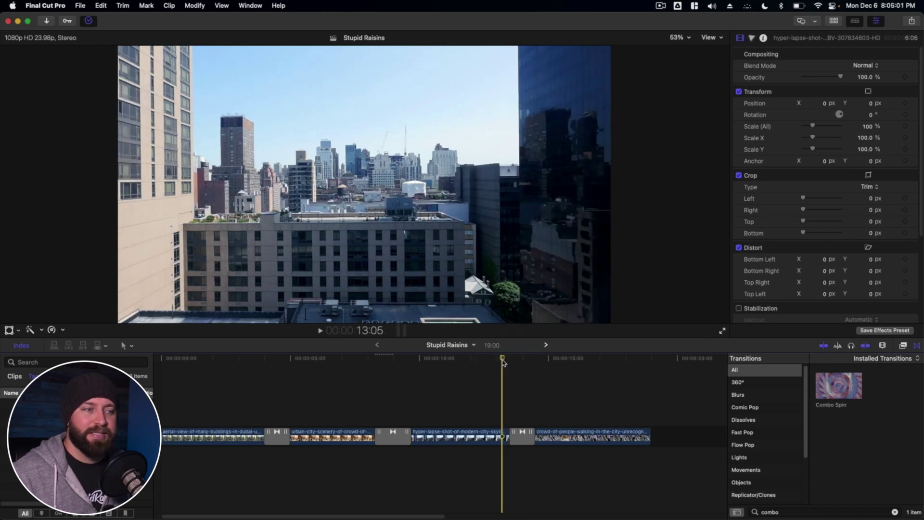